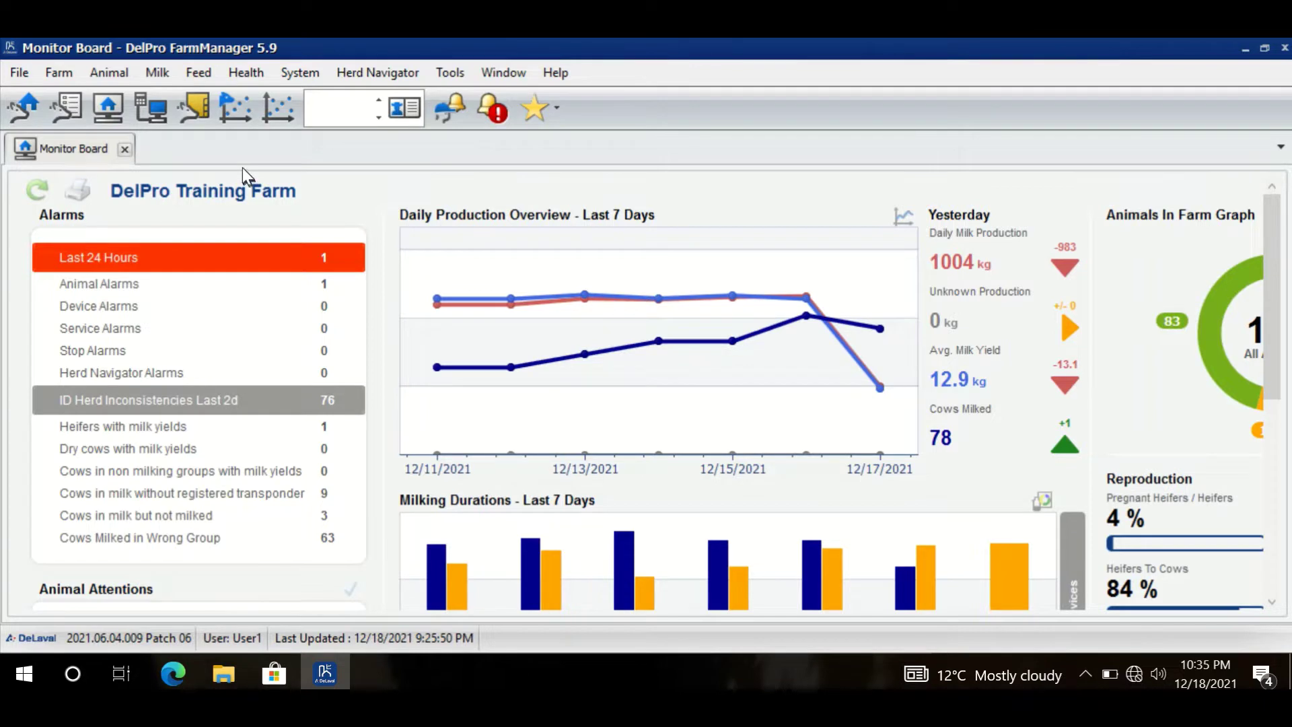
Step: Open the Reports overview and scroll the report tree down to My Reports
left_click(197, 107)
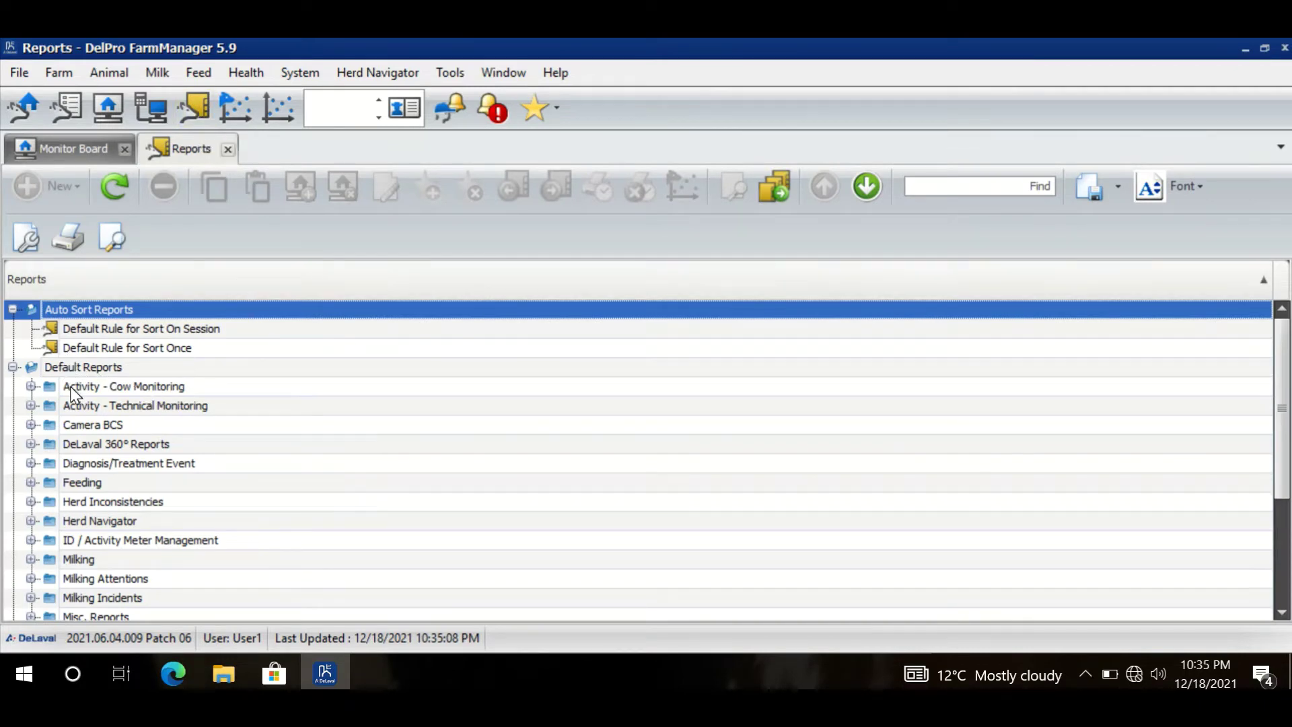
scroll(101, 430, "down", 3)
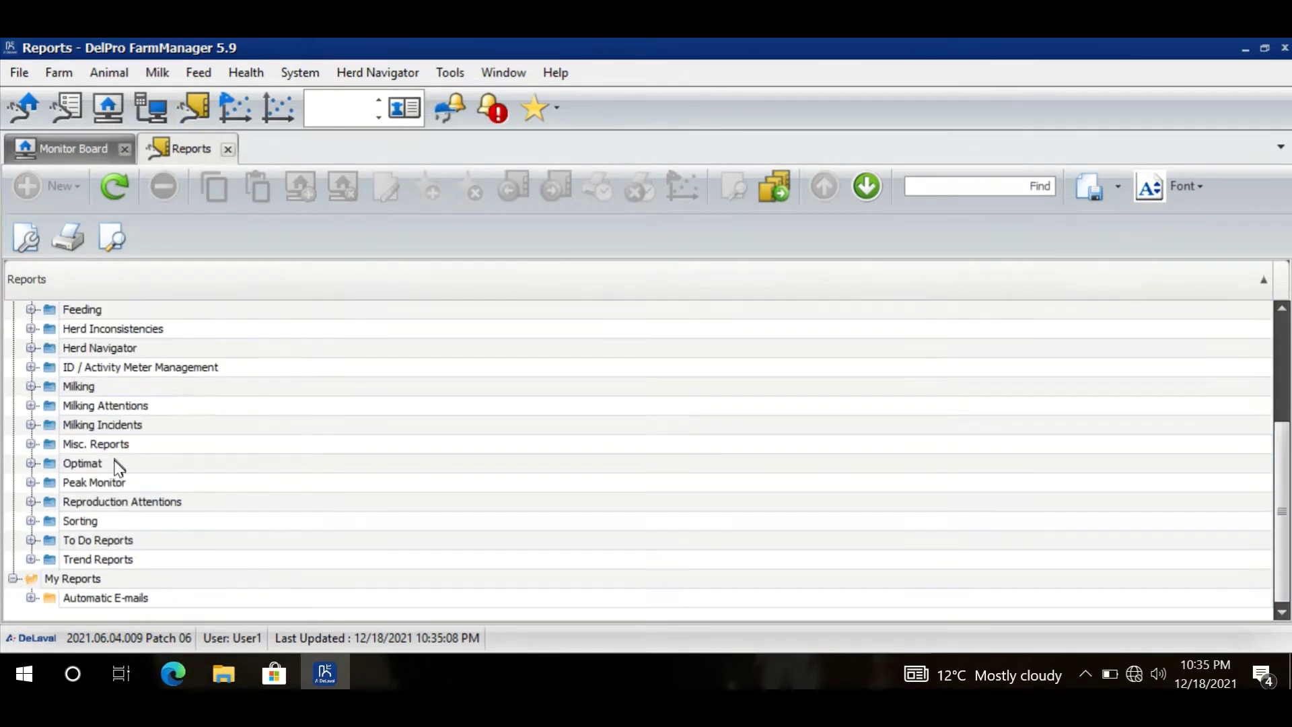
Step: Create a new report folder under My Reports, named as the user's personal reports folder
right_click(76, 579)
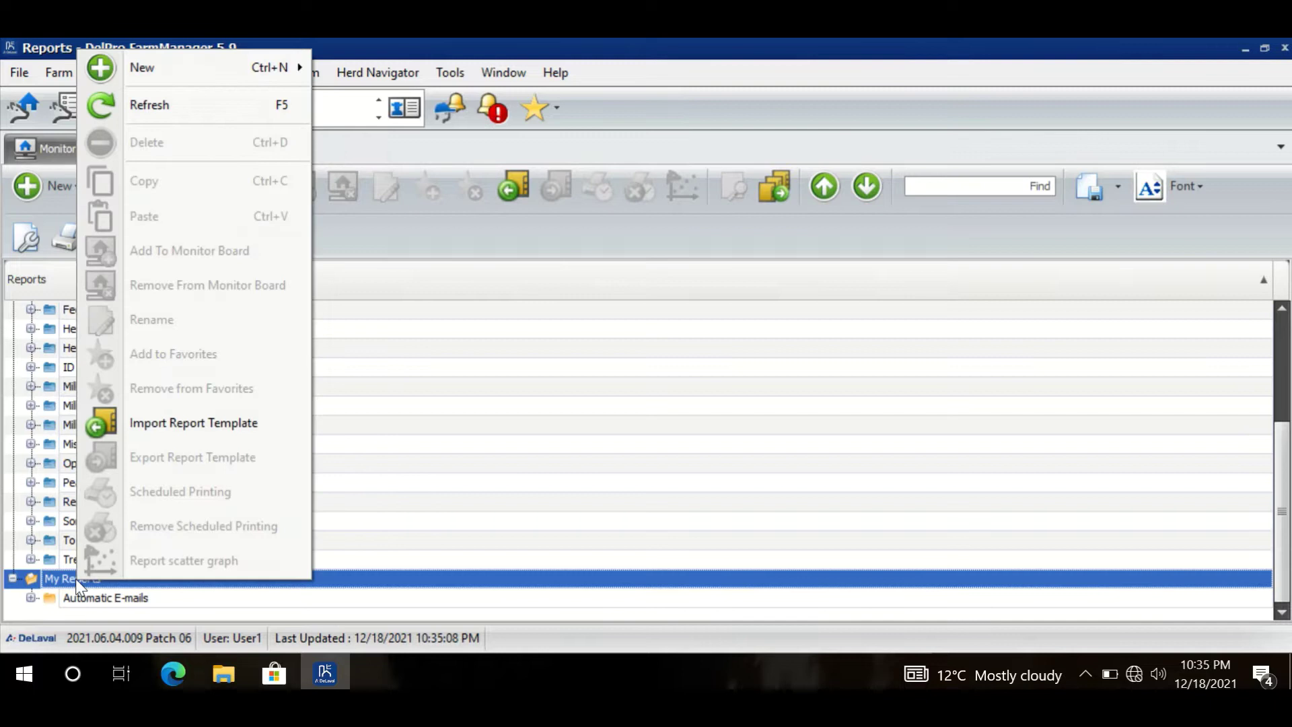
mouse_move(156, 68)
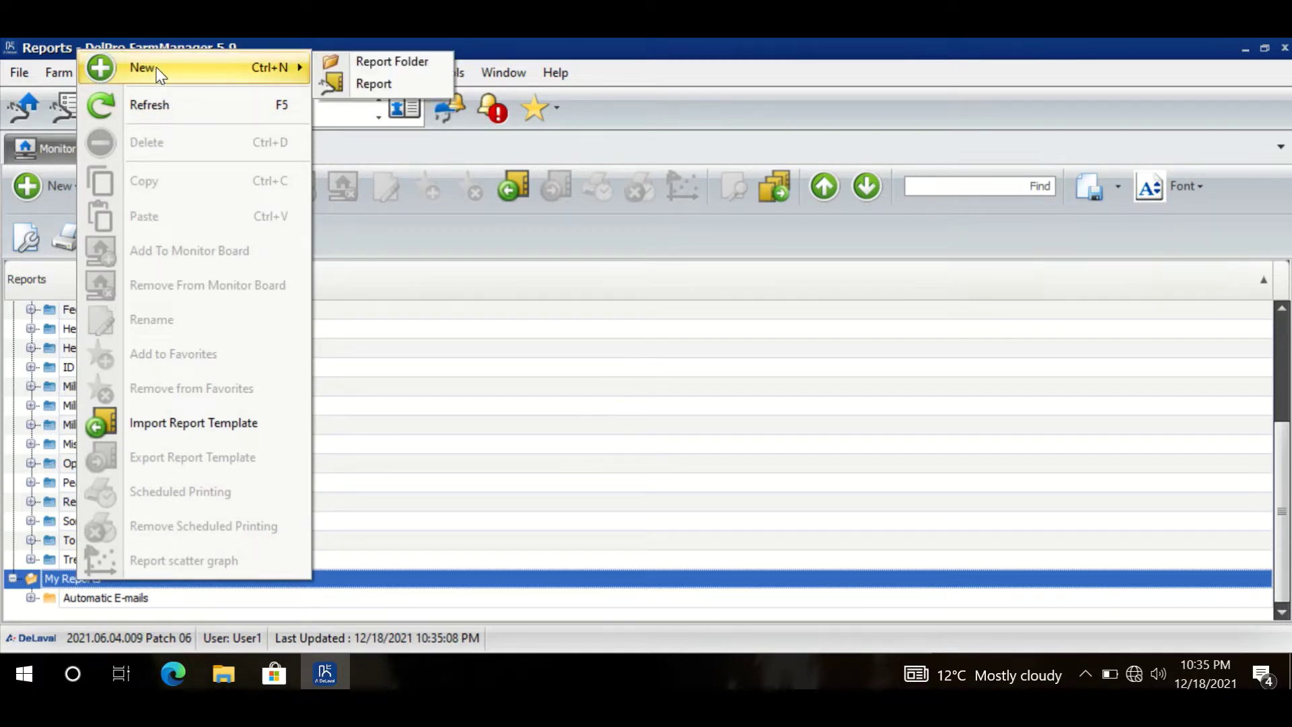
left_click(392, 64)
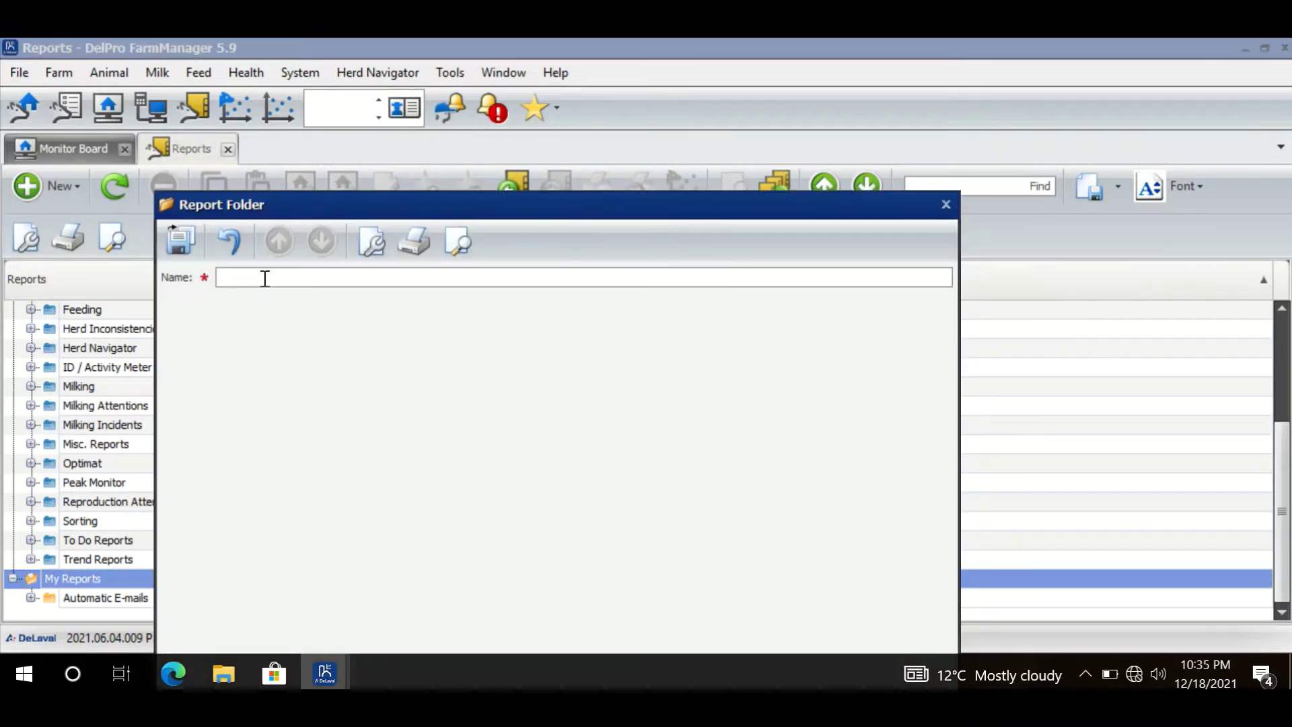
type("Gurpr")
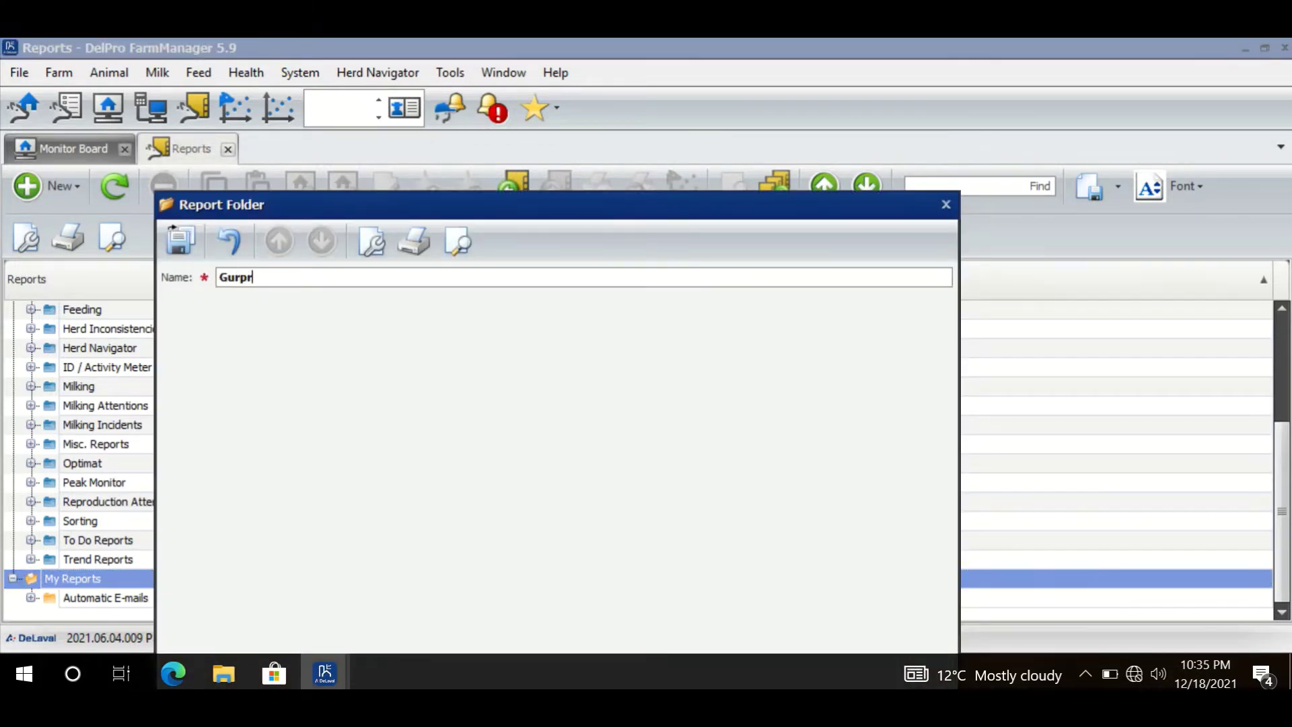
type("eet's Reports")
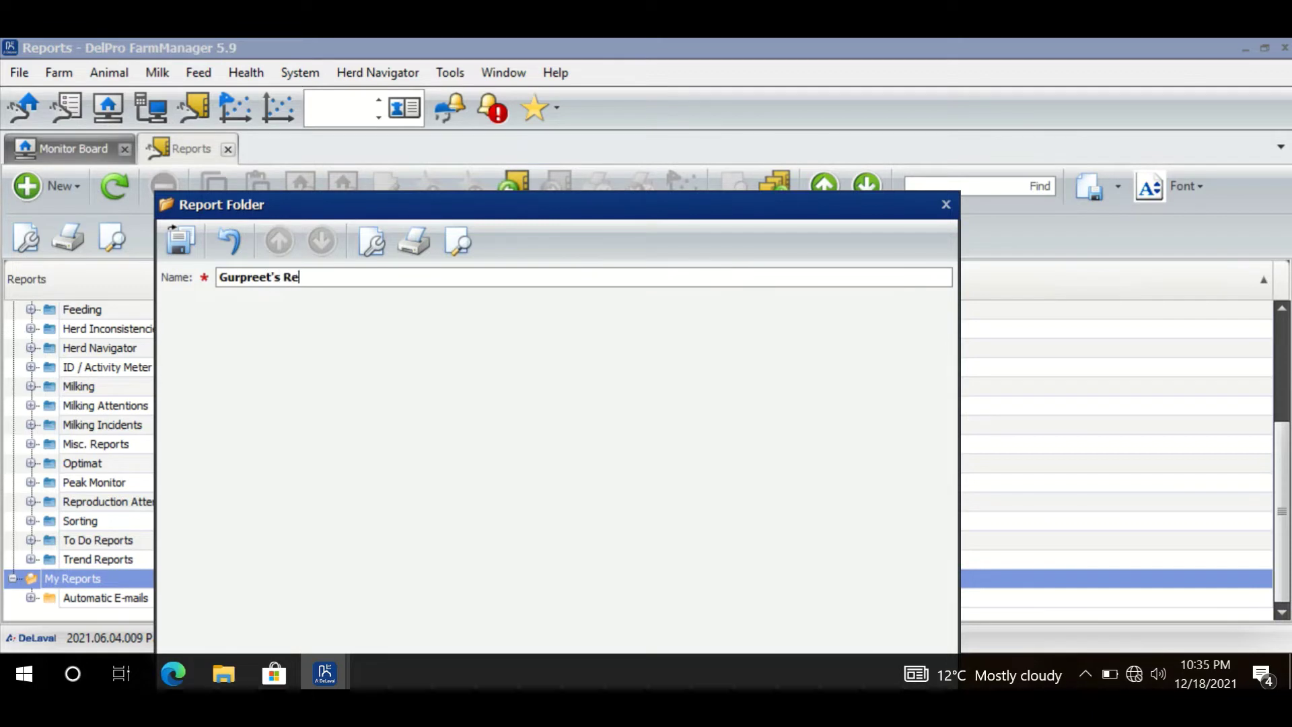
left_click(179, 240)
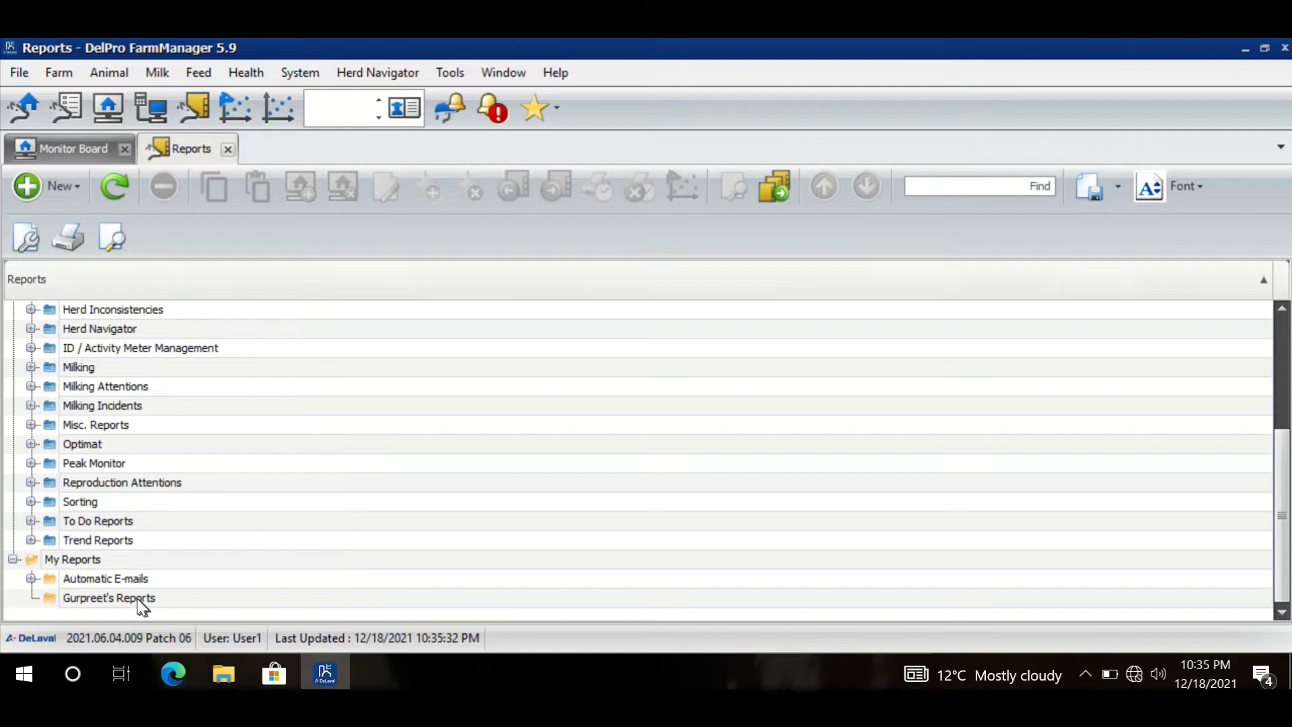
Step: Start a new Animal report in the personal folder named 'General Data of Animals'
left_click(86, 600)
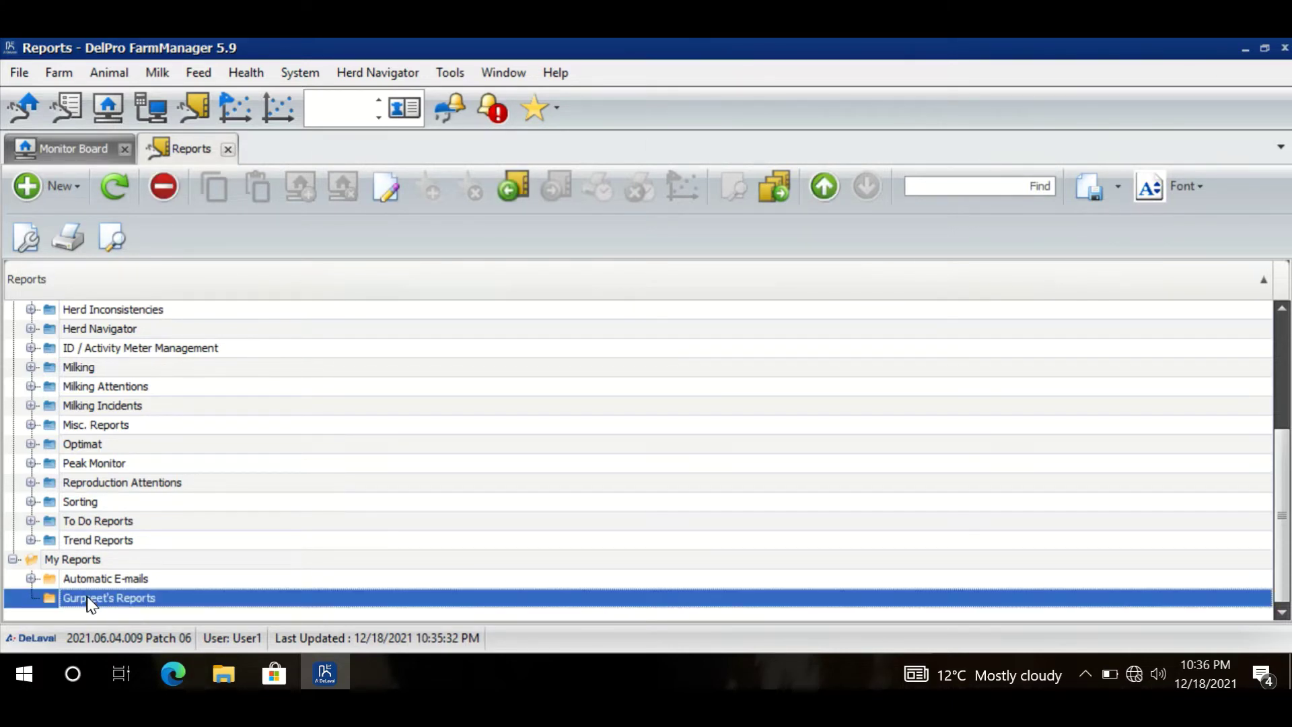
right_click(91, 603)
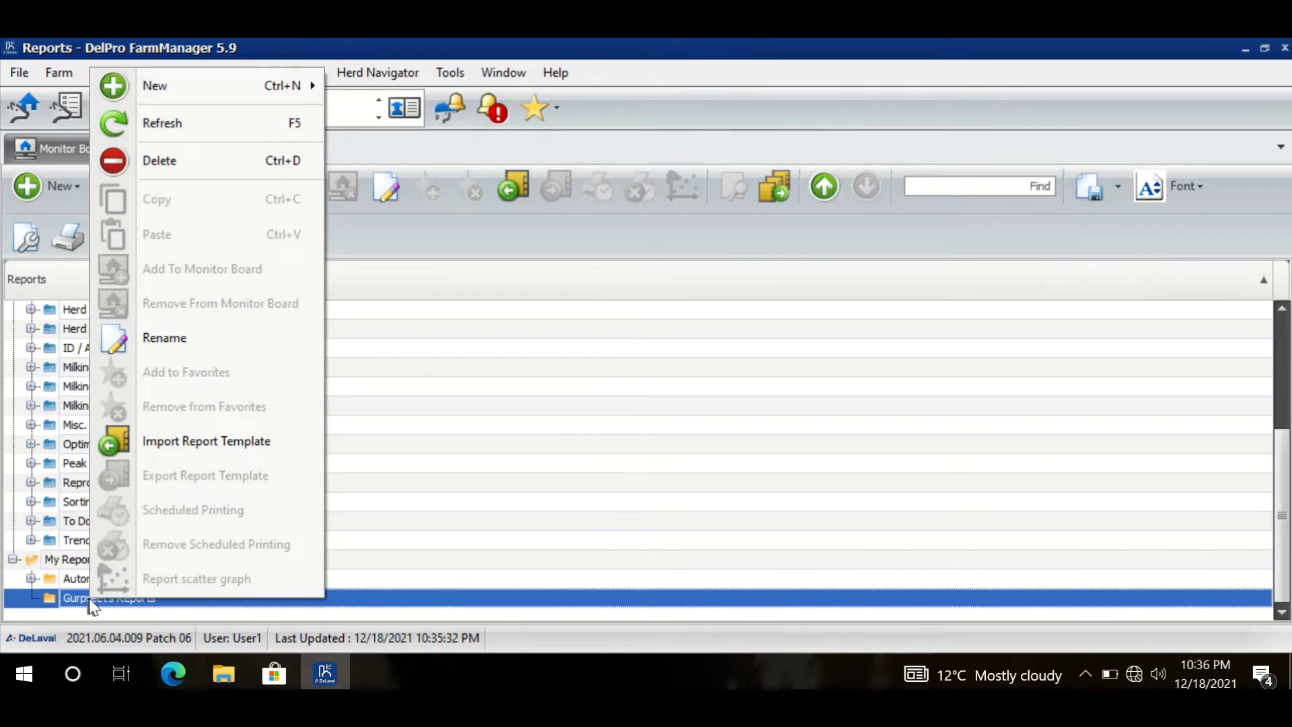
mouse_move(169, 78)
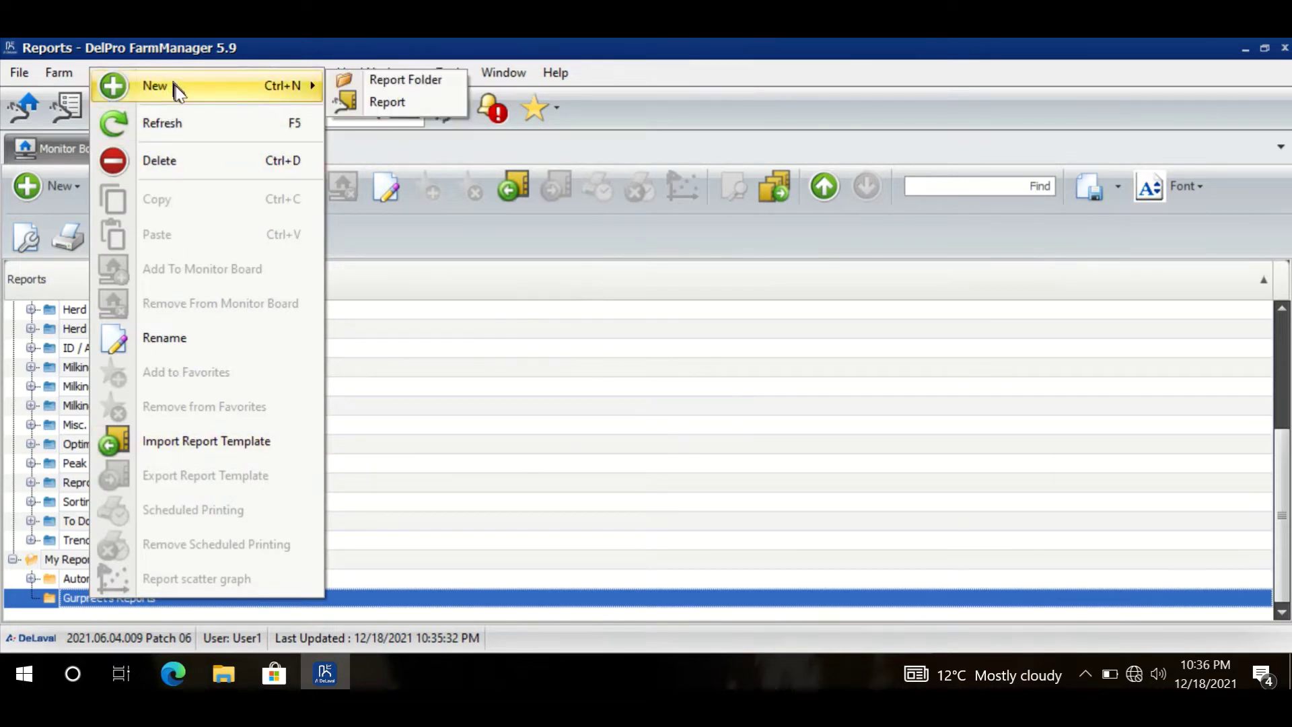
left_click(377, 104)
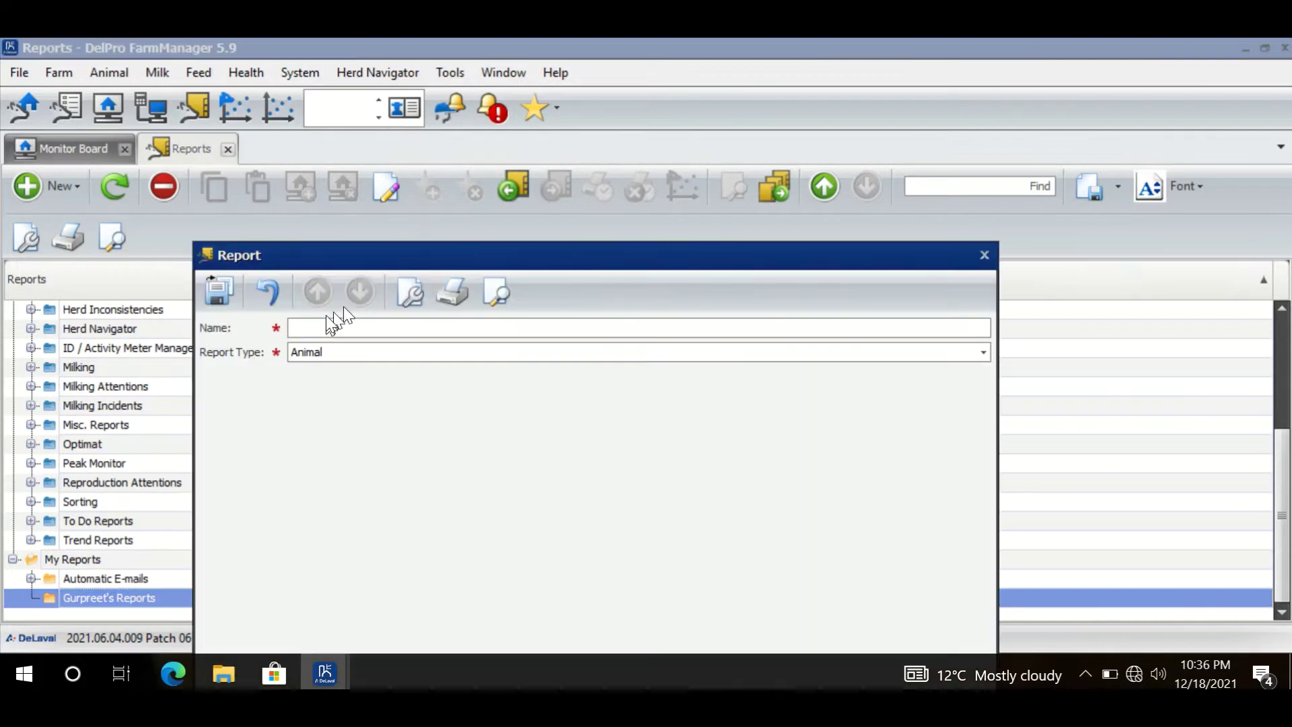
left_click_drag(374, 257, 390, 168)
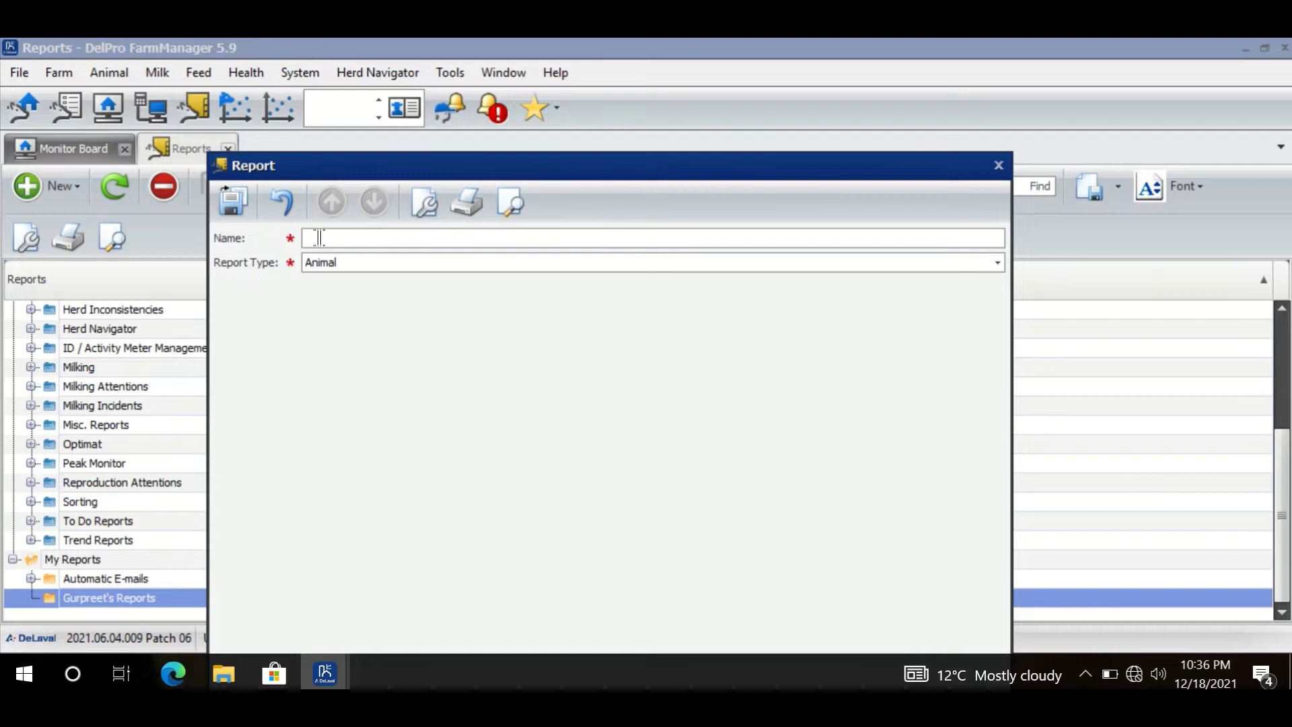
left_click(319, 239)
type("G")
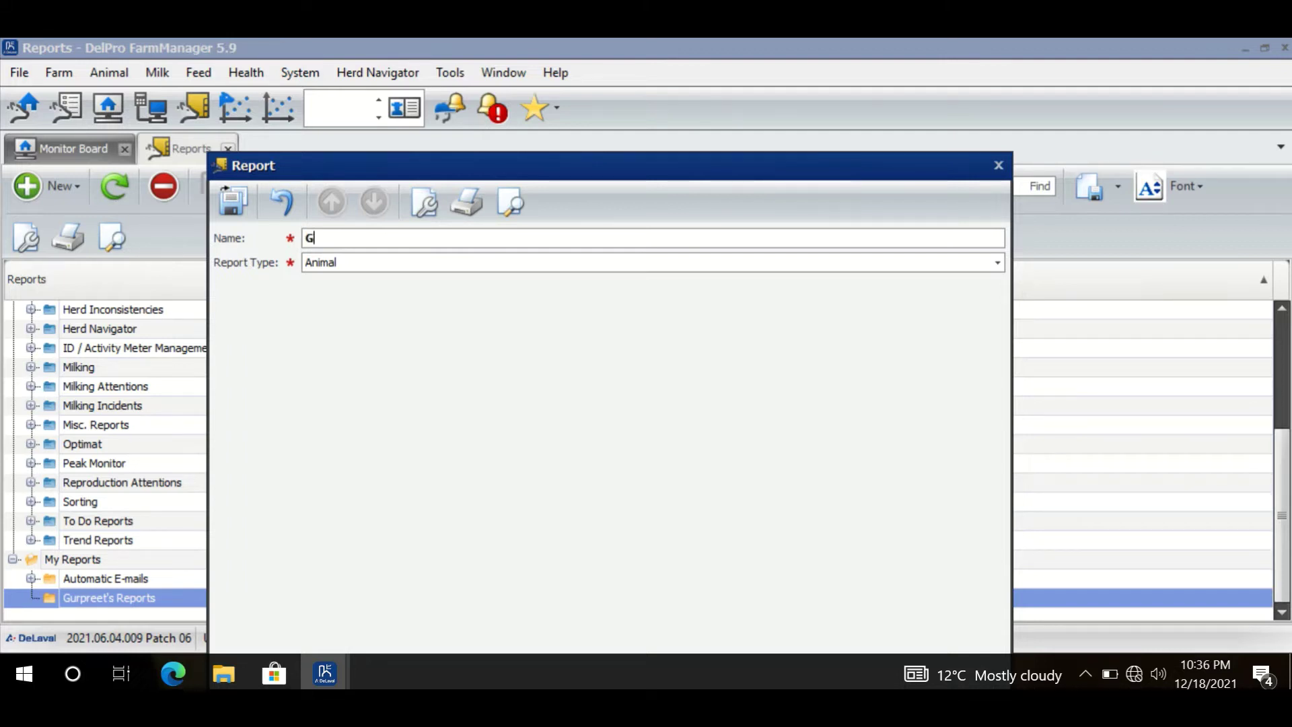
type("eneral Data")
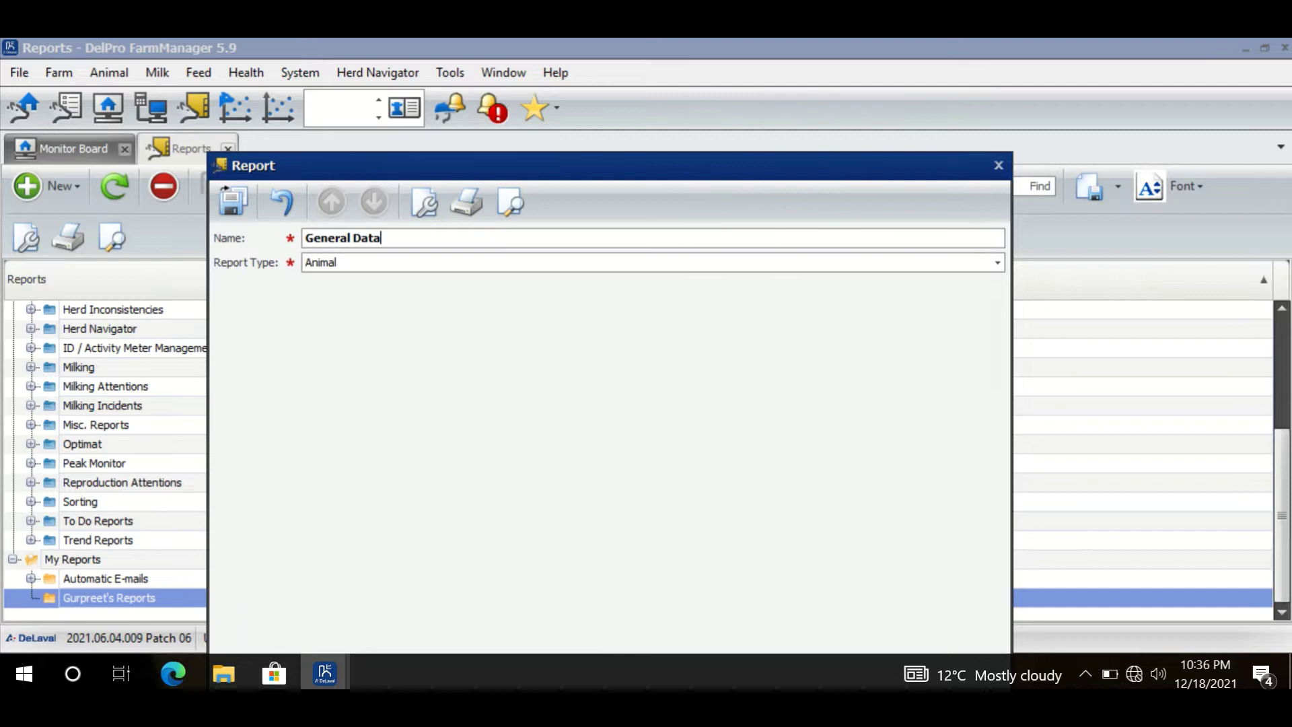
type(" of Animals")
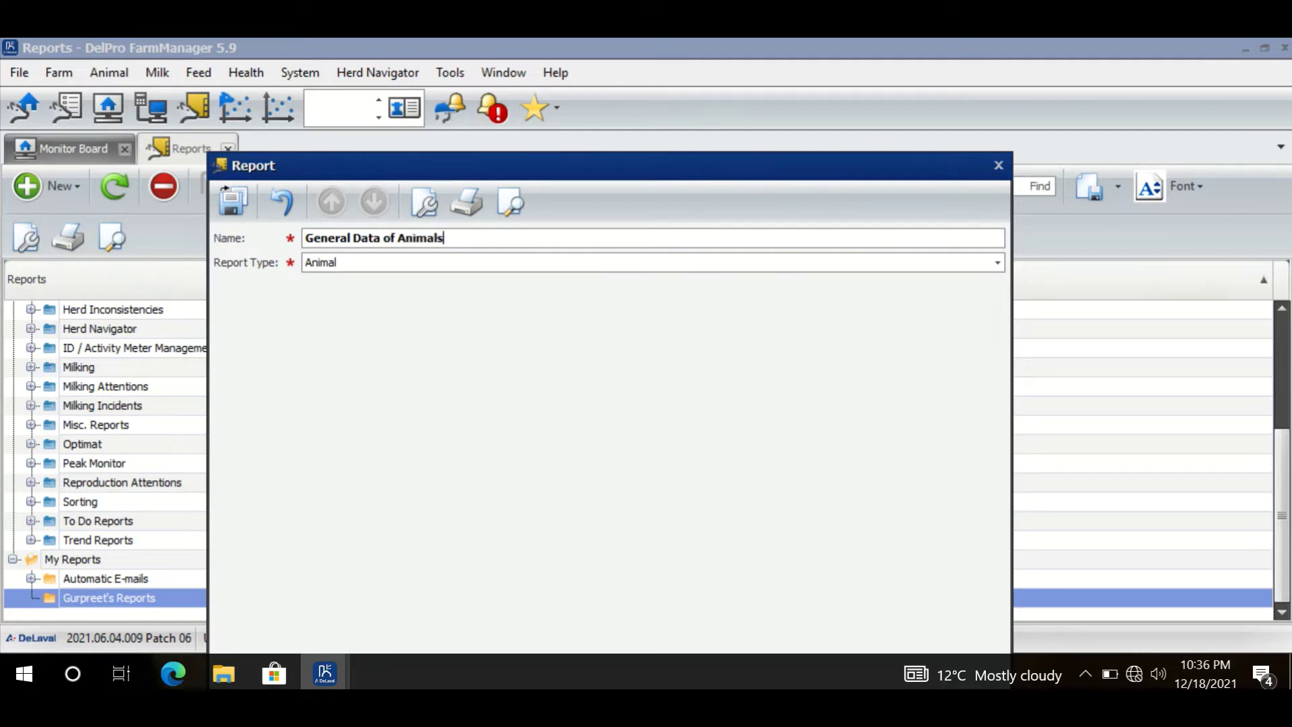
Step: Save and open the report, then add a Count summary under Animal Number
left_click(229, 201)
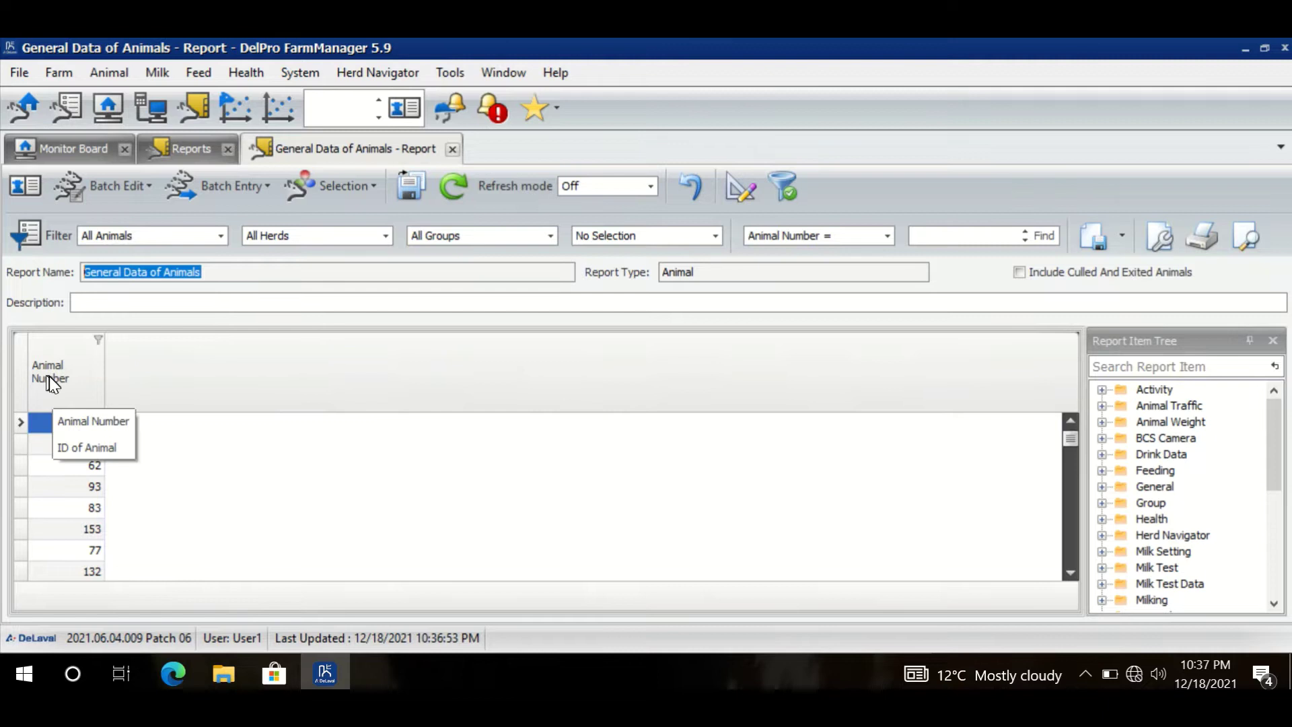
right_click(62, 595)
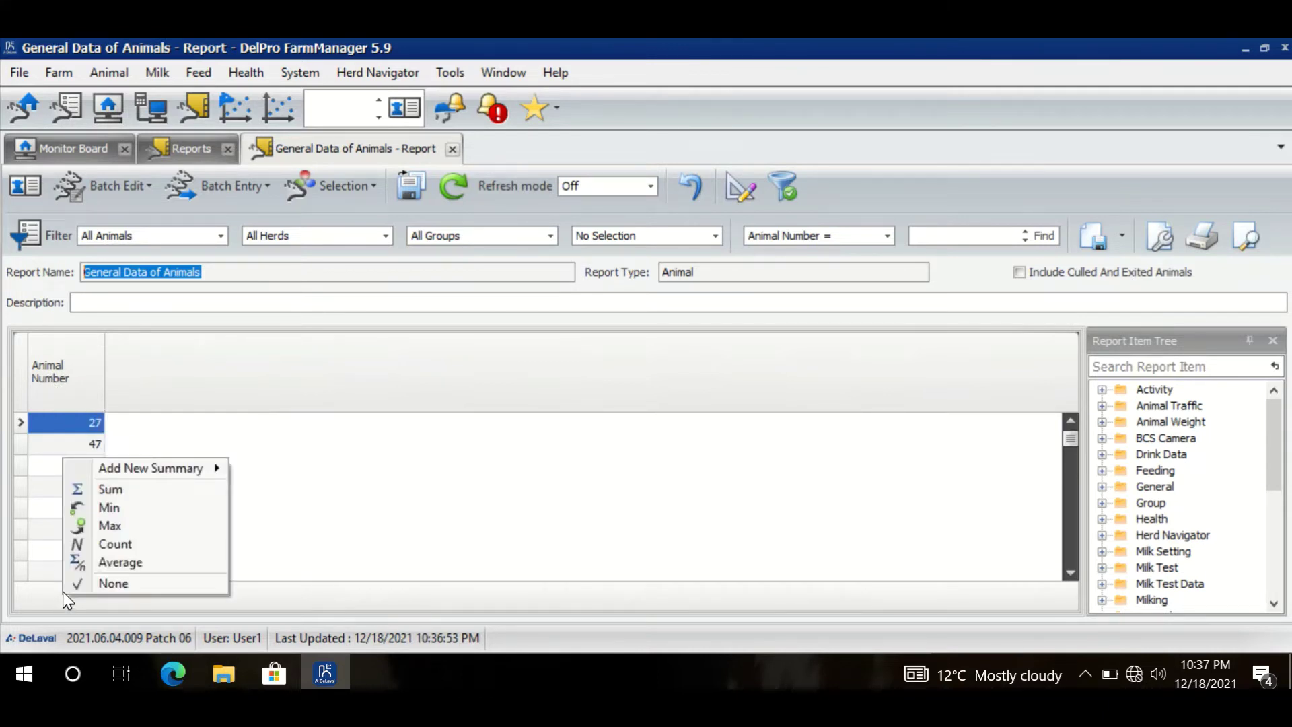
left_click(106, 544)
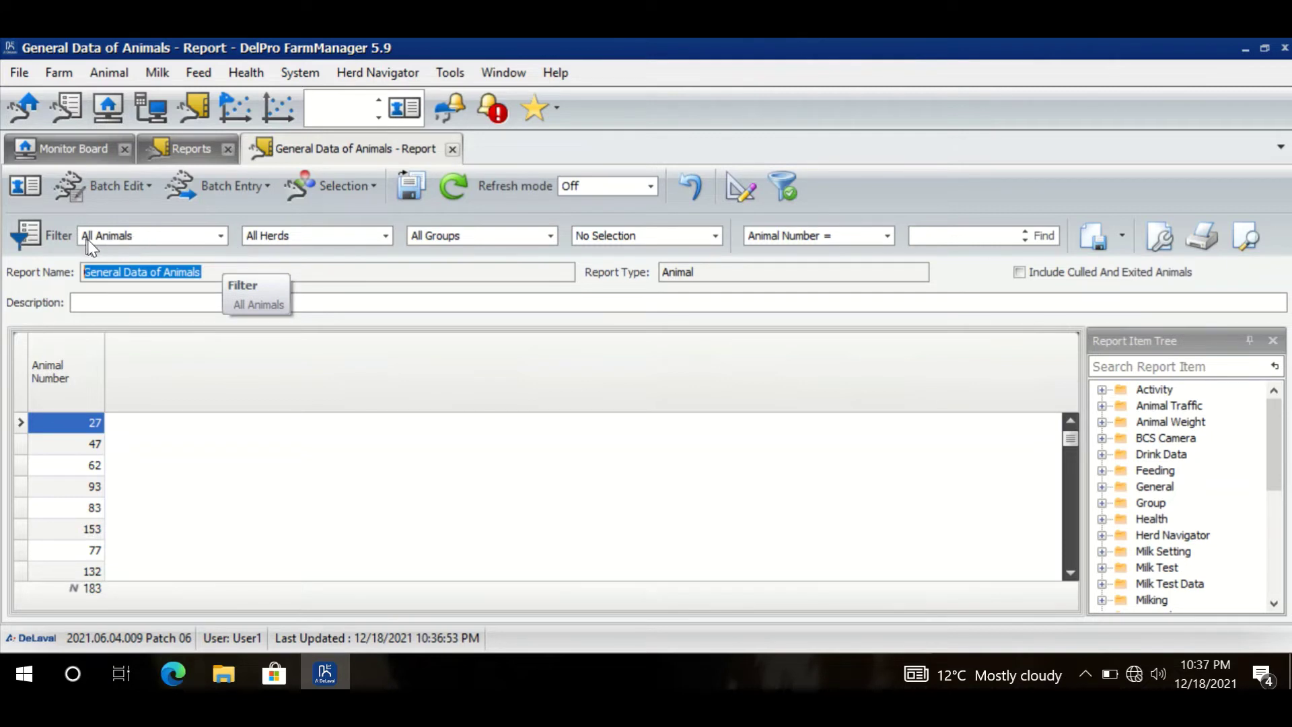
Step: Filter the report to Milking Cows and refresh it
left_click(220, 236)
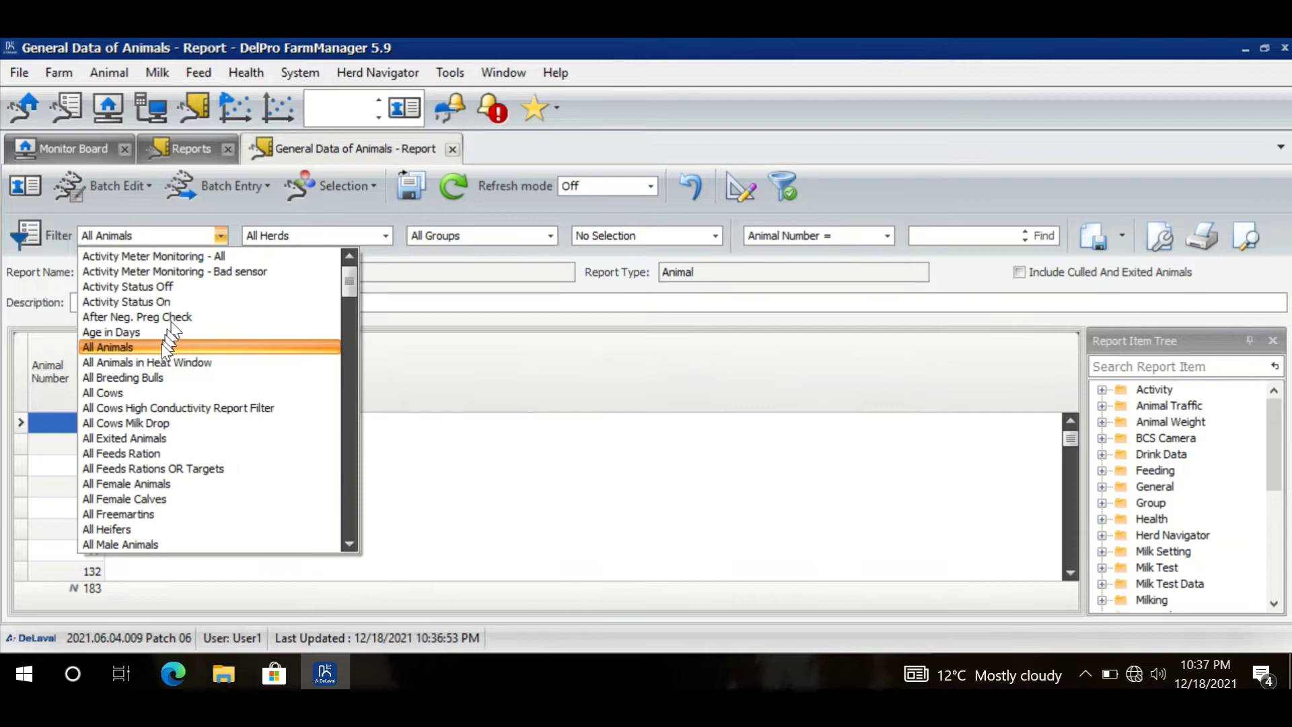
scroll(139, 481, "down", 3)
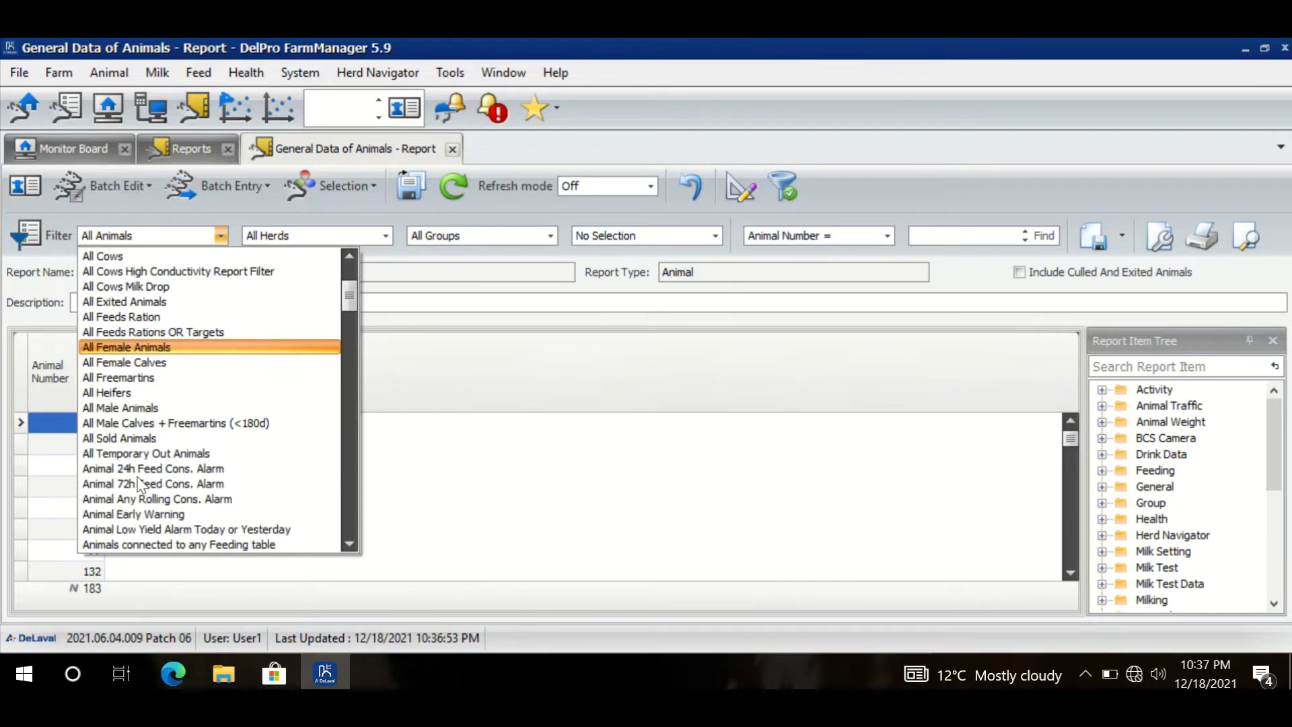
scroll(139, 481, "down", 13)
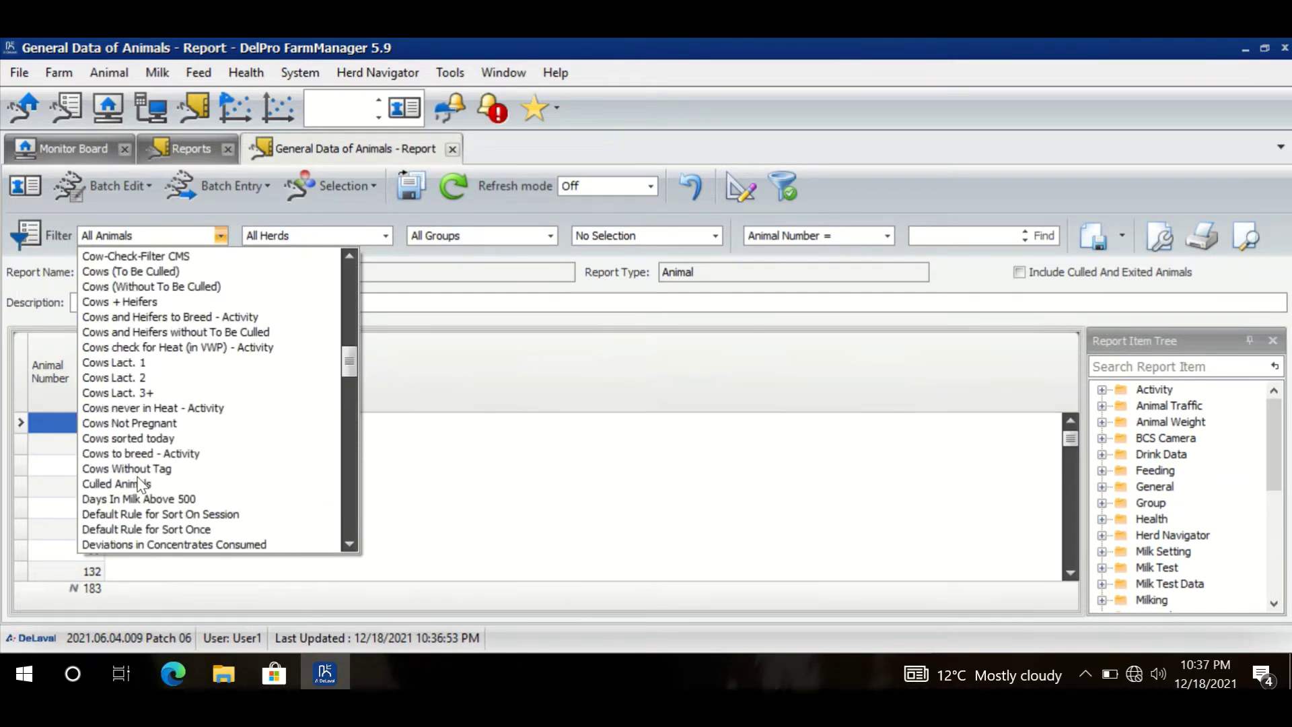
scroll(140, 481, "down", 5)
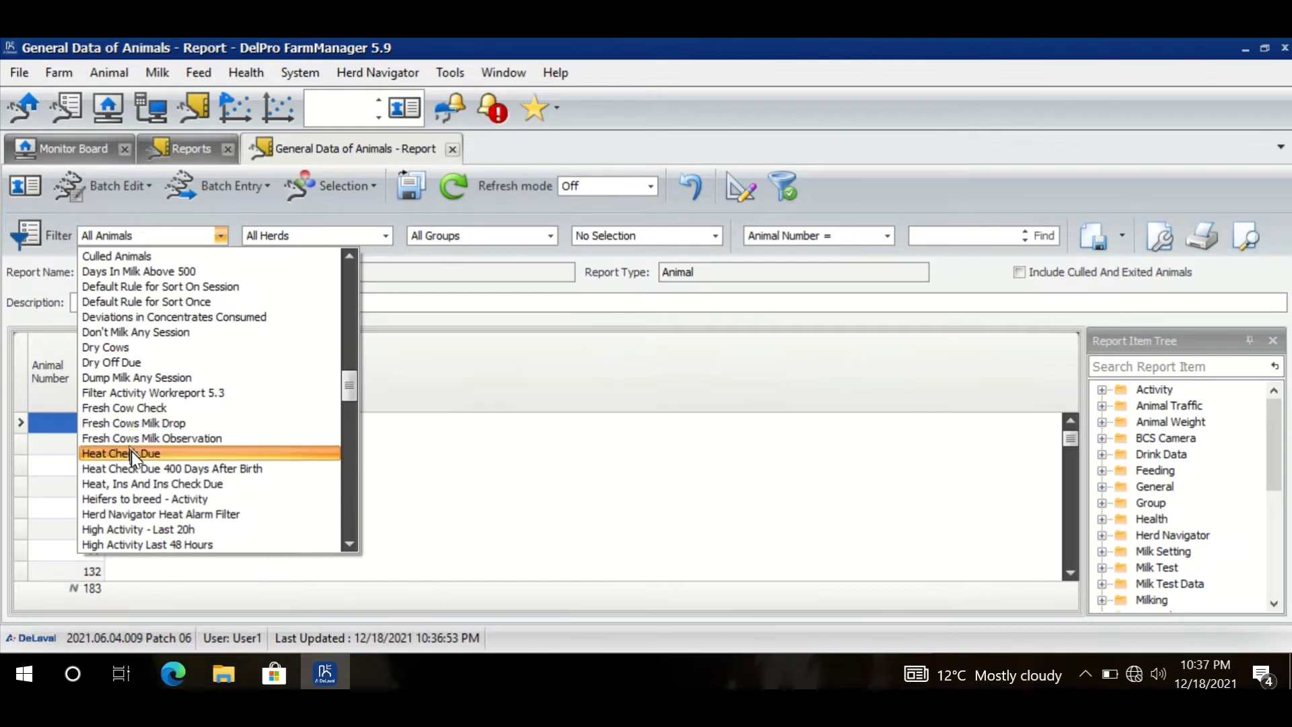
scroll(134, 458, "down", 6)
scroll(134, 460, "down", 8)
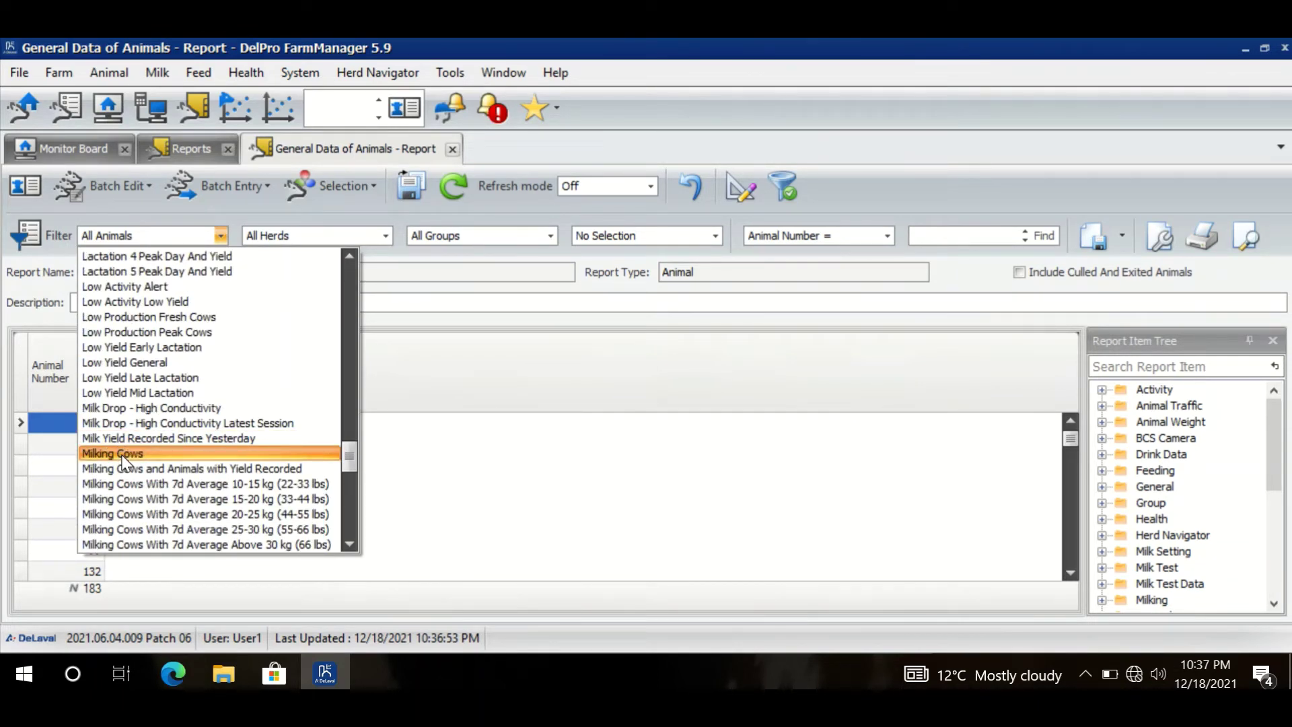
left_click(115, 454)
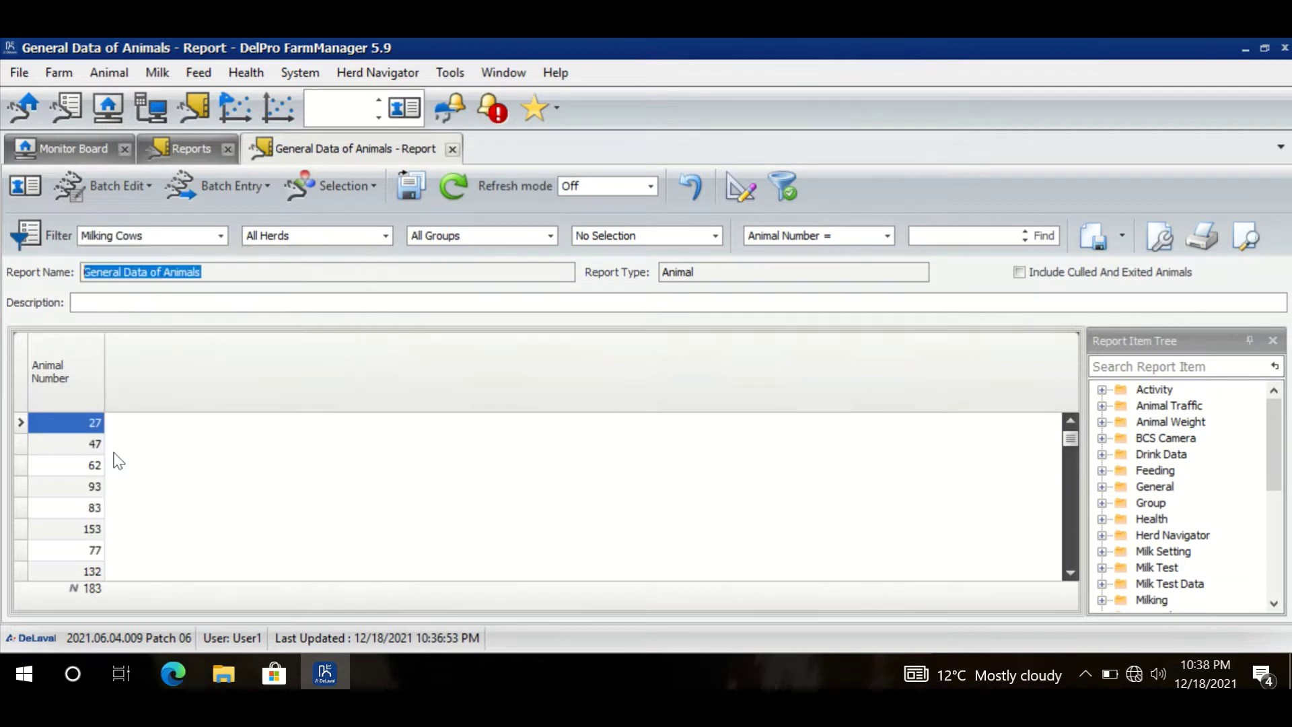
left_click(446, 180)
Step: Switch the report filter to Dry Cows and refresh it
left_click(221, 236)
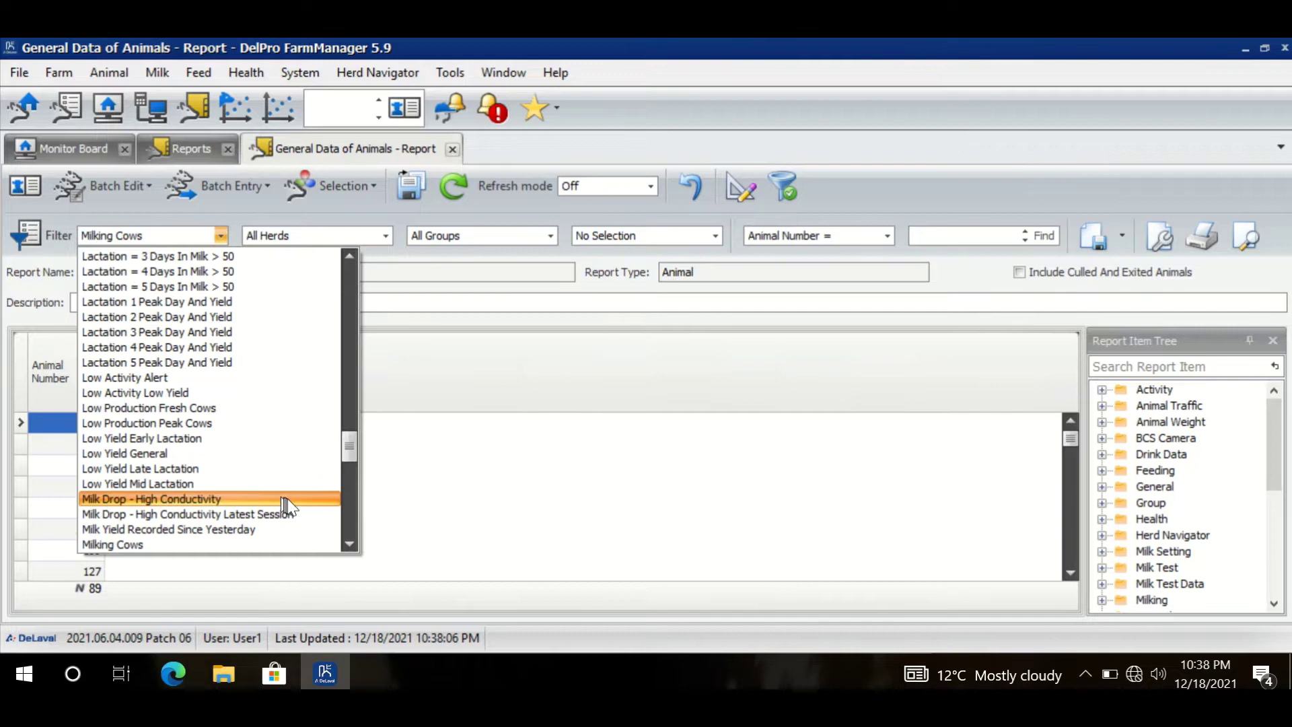
left_click_drag(348, 445, 337, 370)
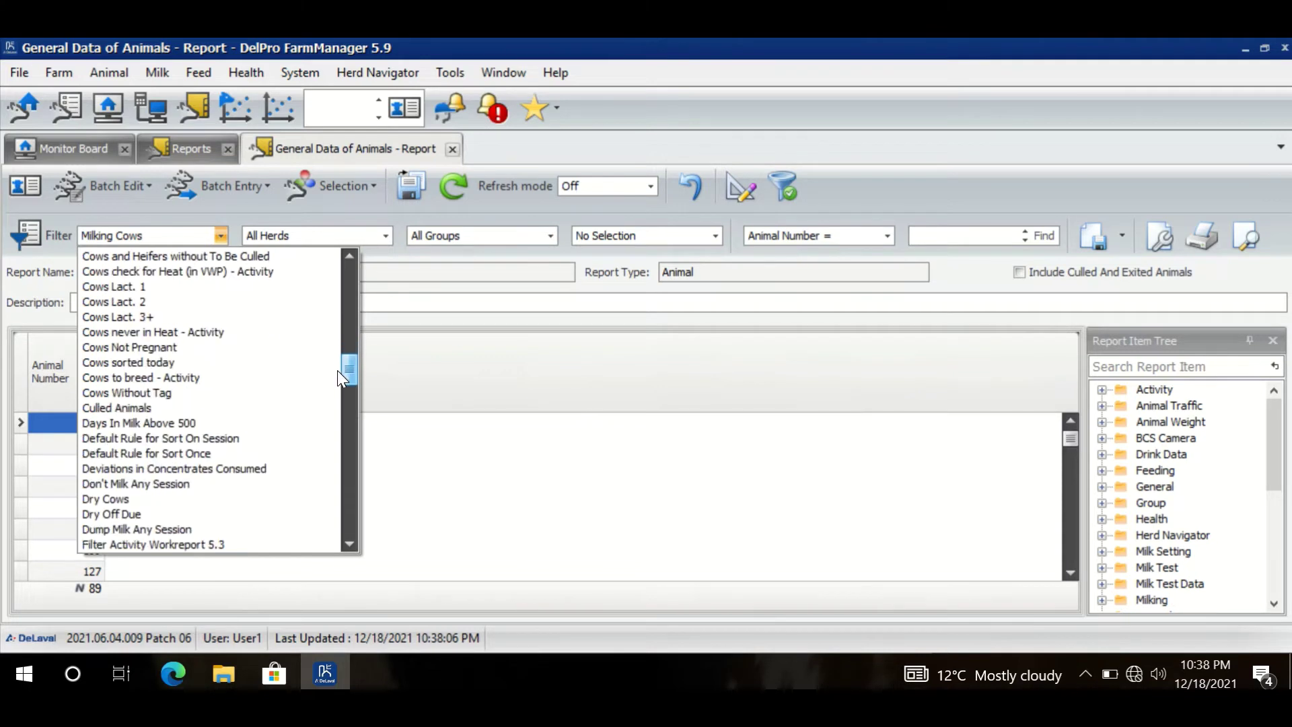
left_click(118, 499)
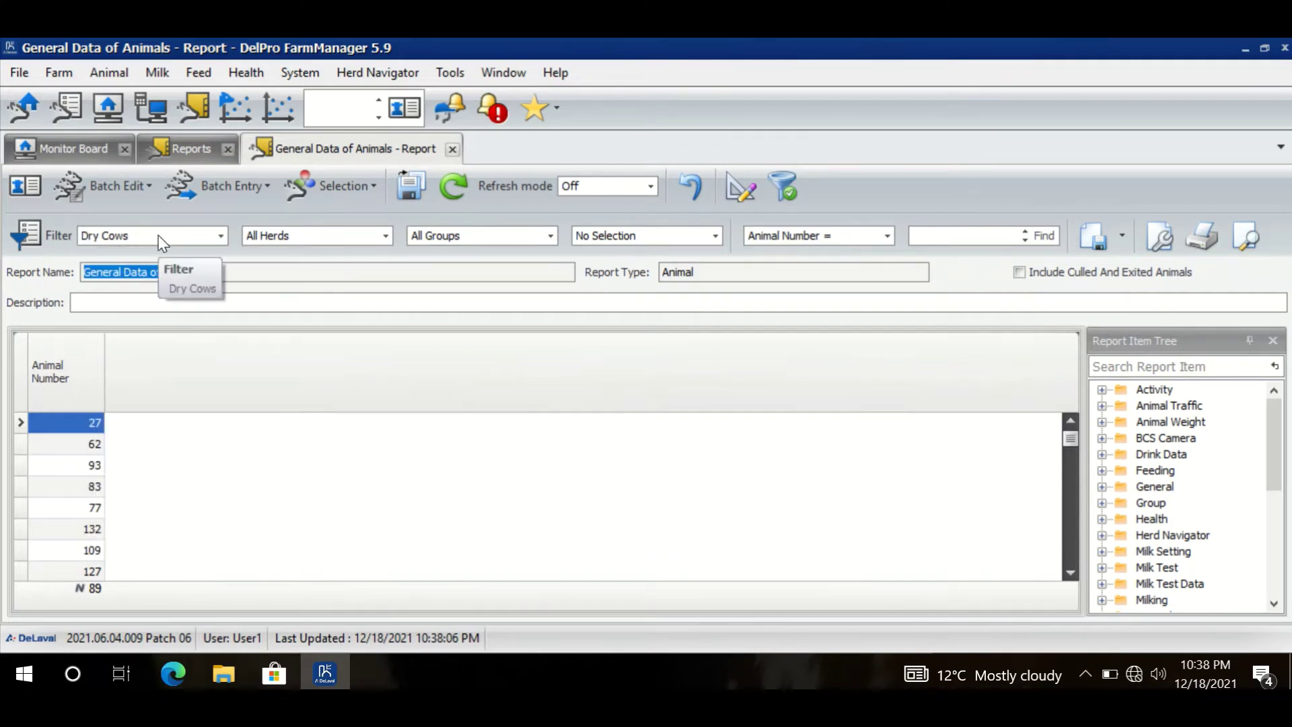
left_click(466, 190)
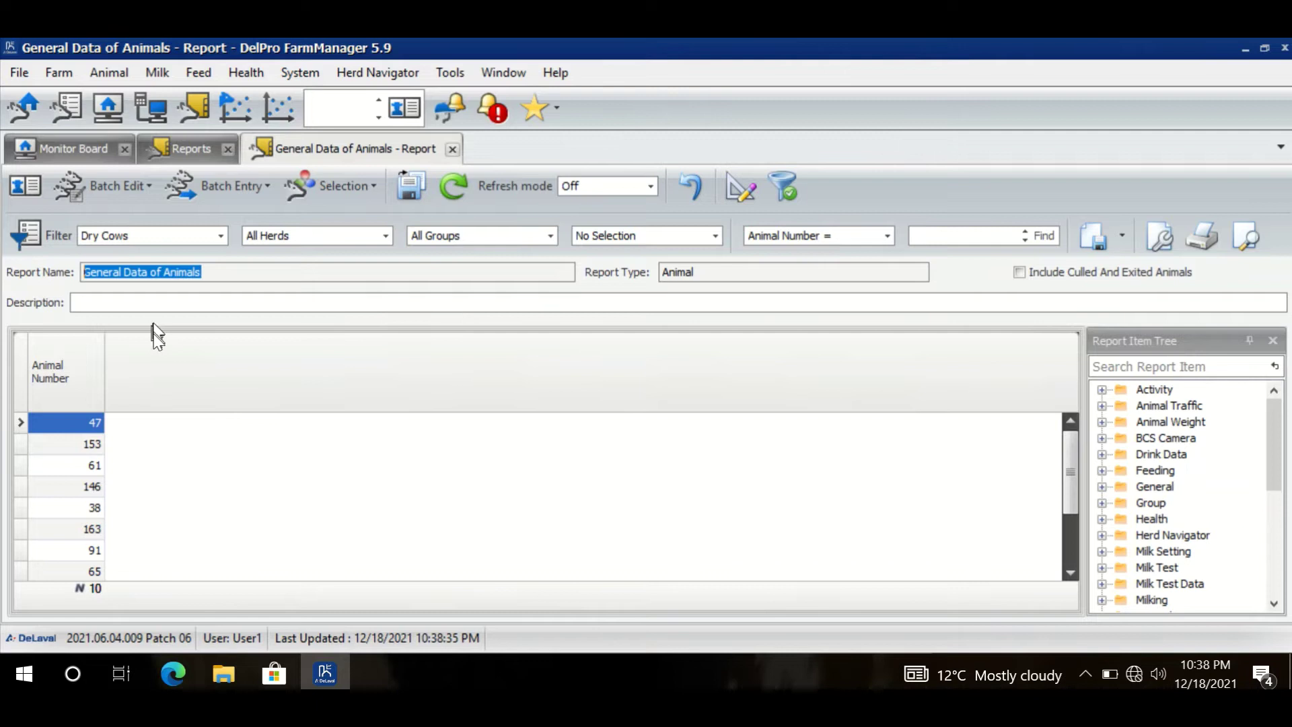
Step: Set the report filter back to All Animals
left_click(220, 235)
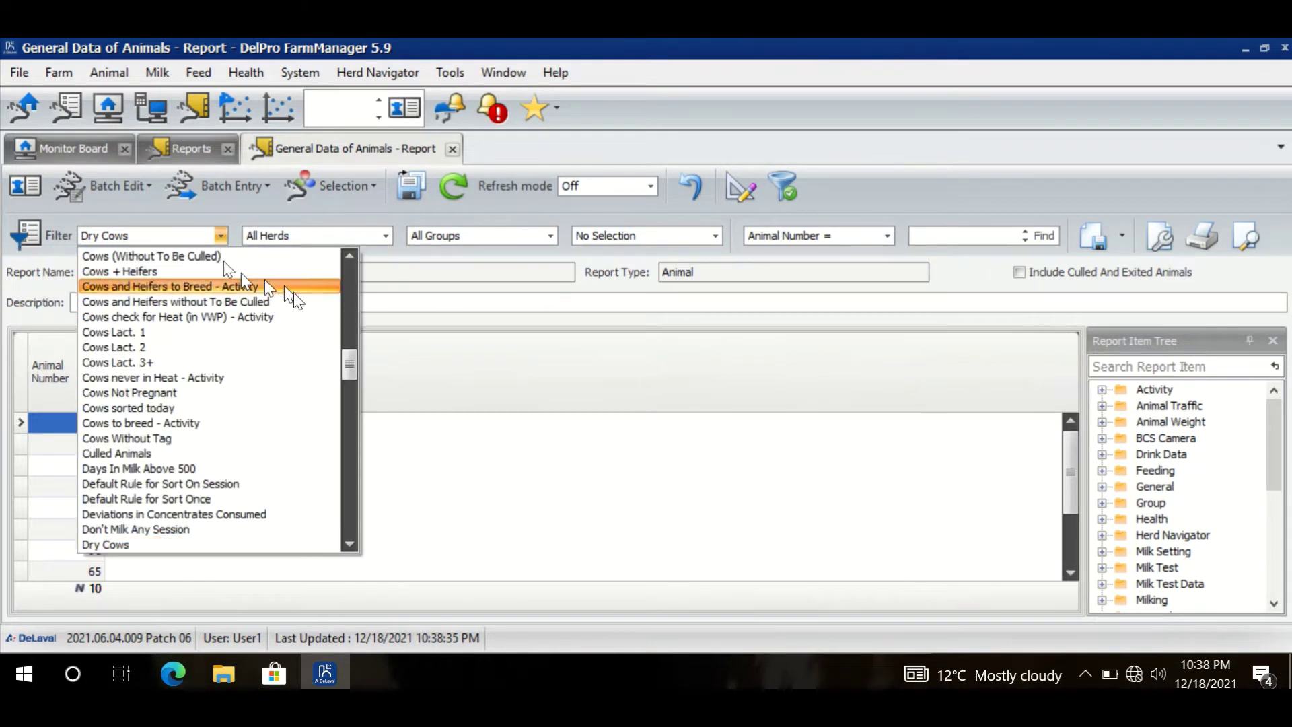
left_click_drag(354, 368, 322, 265)
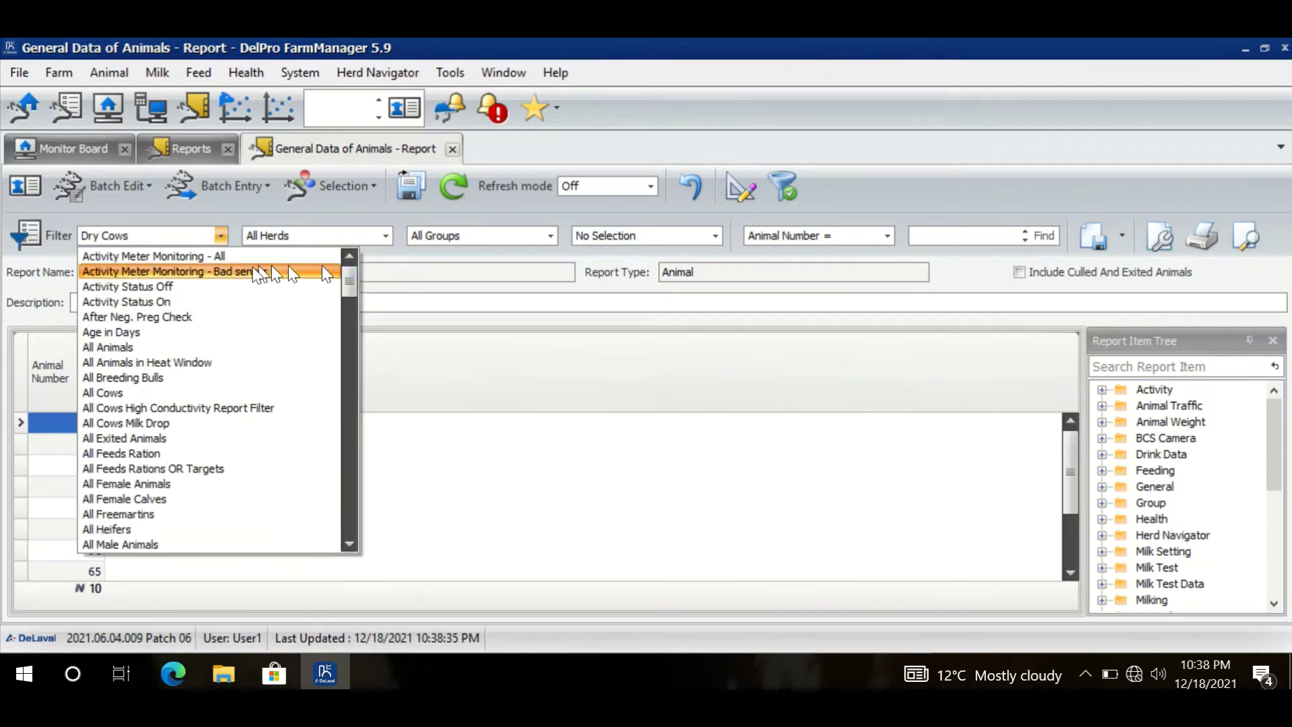
left_click(188, 346)
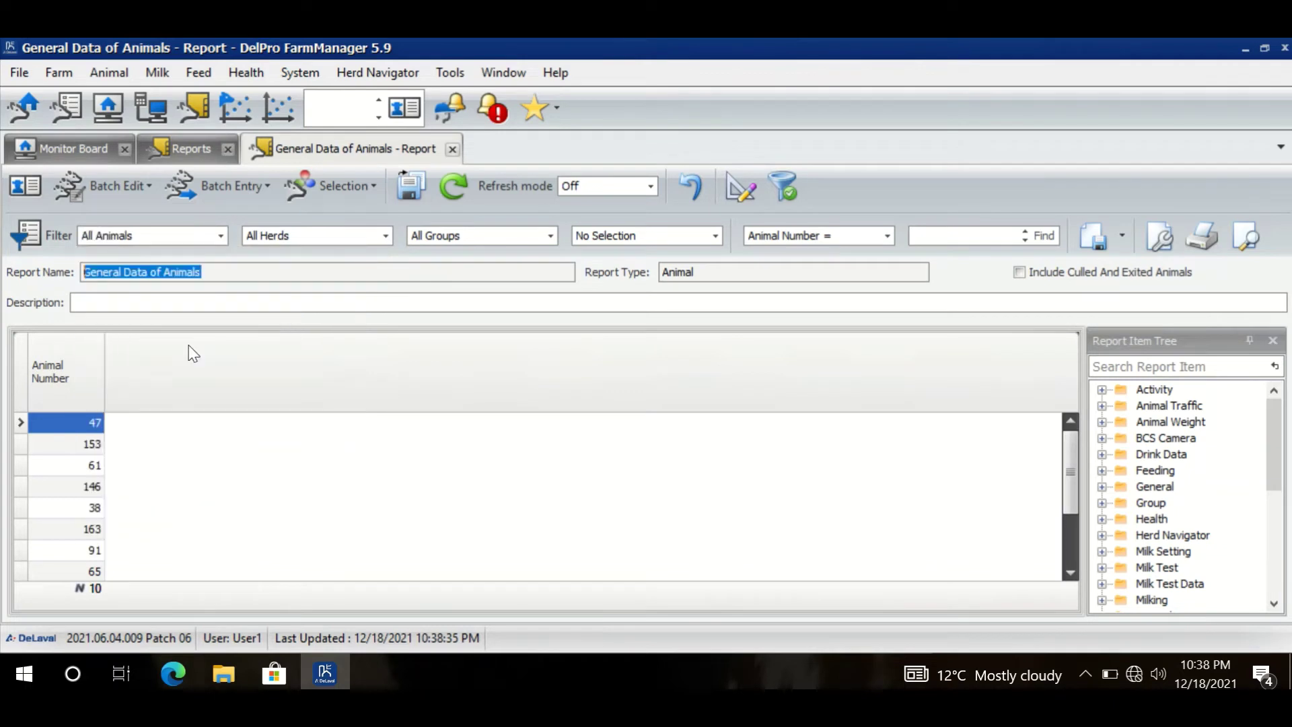
Step: Refresh the report to list all 183 animals, then scroll the Report Item Tree
left_click(453, 186)
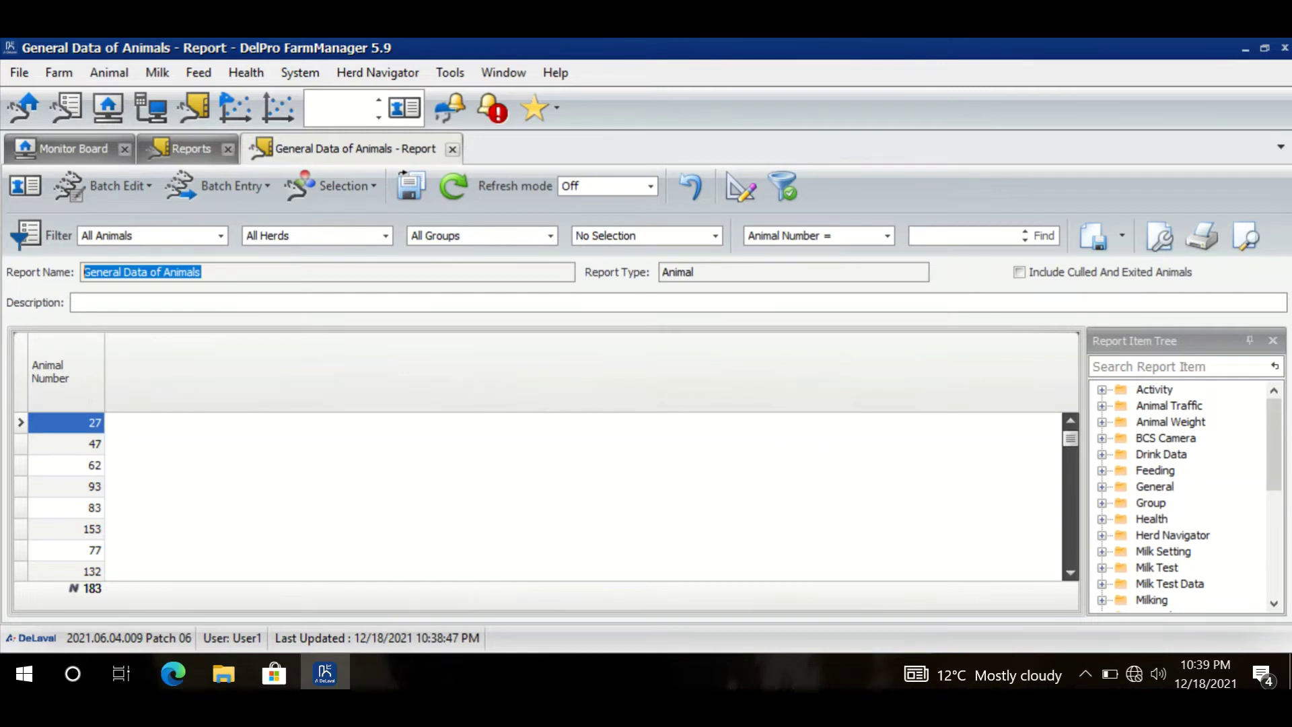
left_click_drag(1279, 466, 1288, 561)
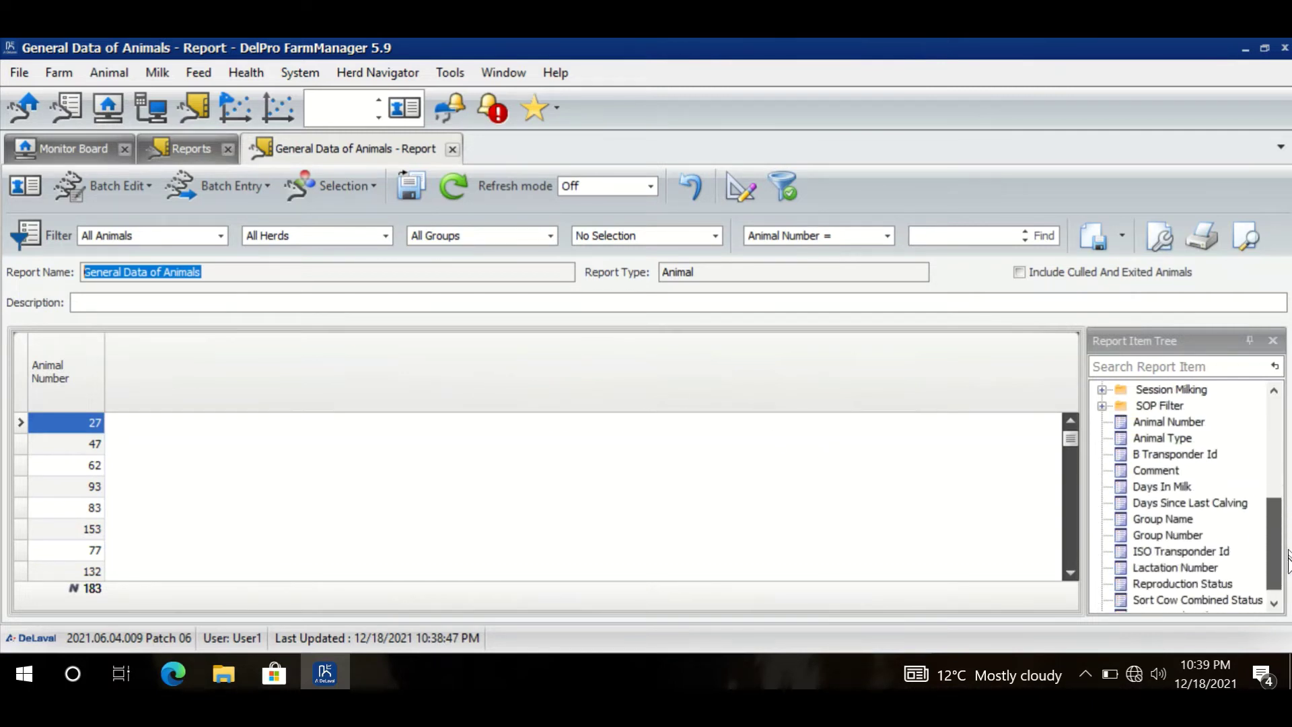
Step: Drag Days In Milk from the item tree into the grid and refresh to fill it
left_click(1147, 487)
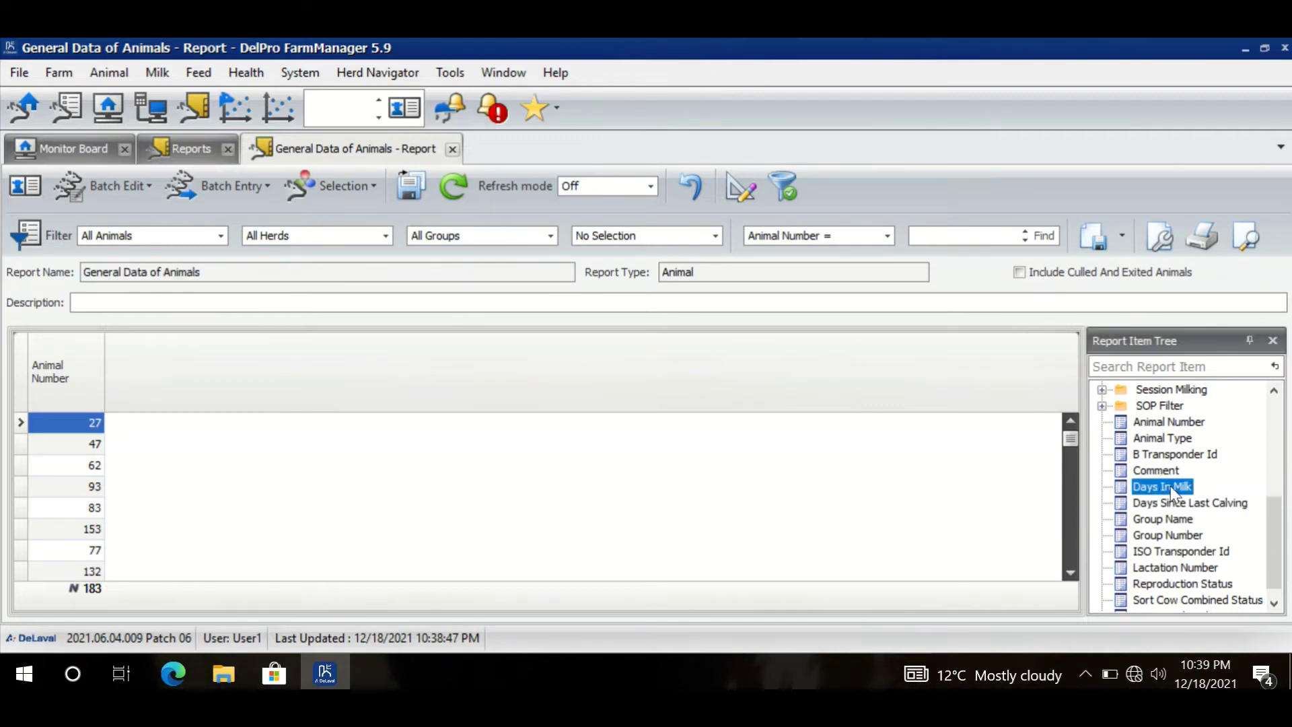
left_click_drag(1169, 486, 960, 490)
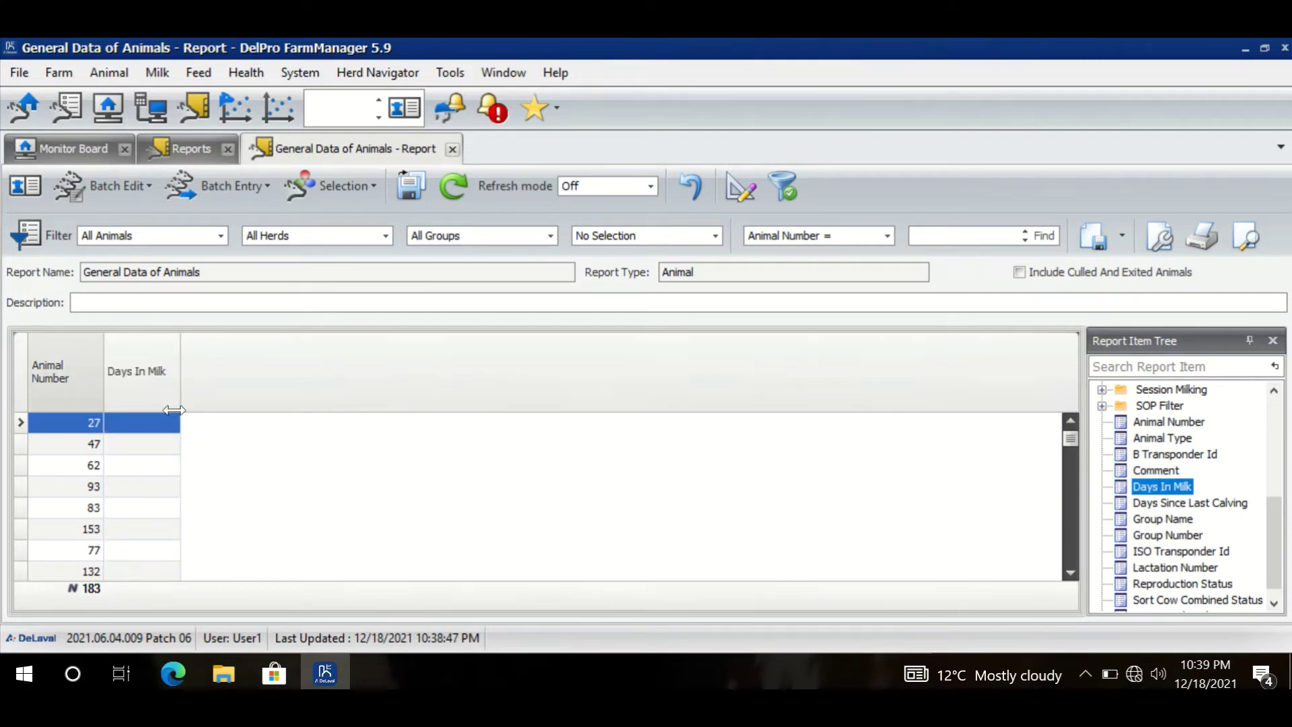
left_click(451, 188)
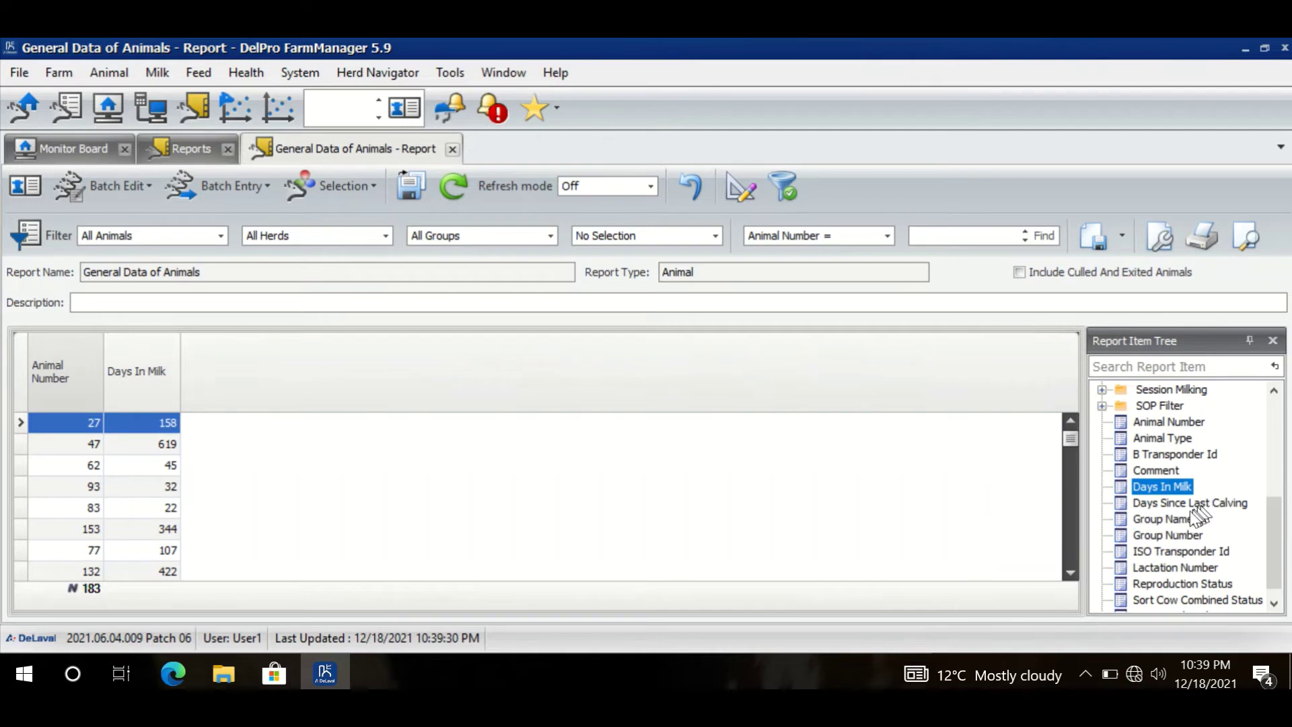
Step: Add a Group Name column to the report and refresh to fill its values
left_click(1165, 522)
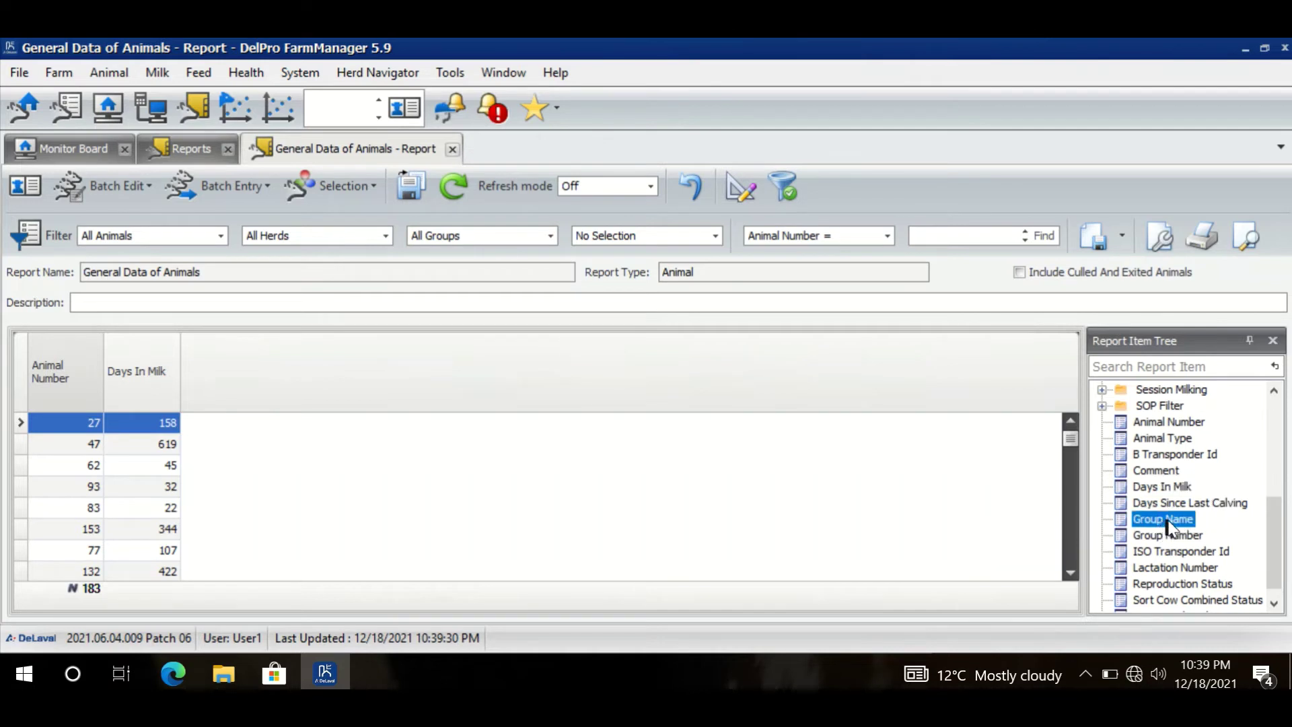
left_click_drag(1177, 520, 977, 509)
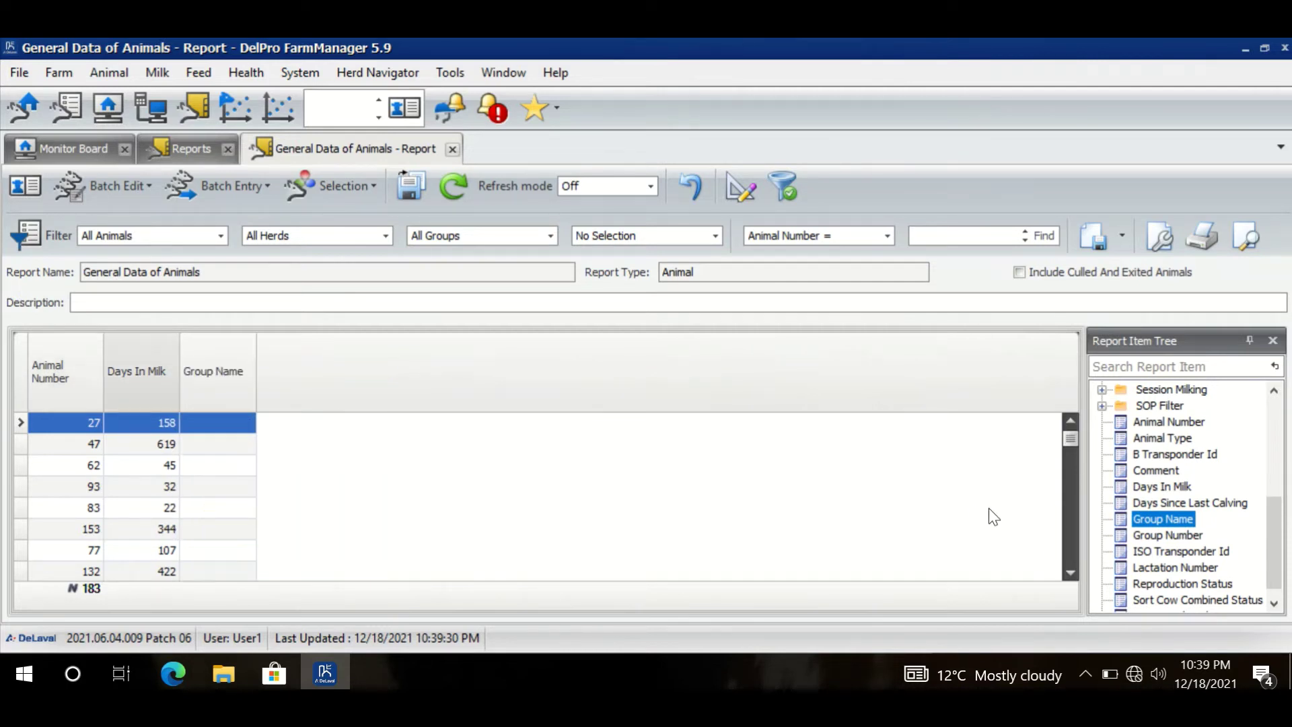
left_click(450, 192)
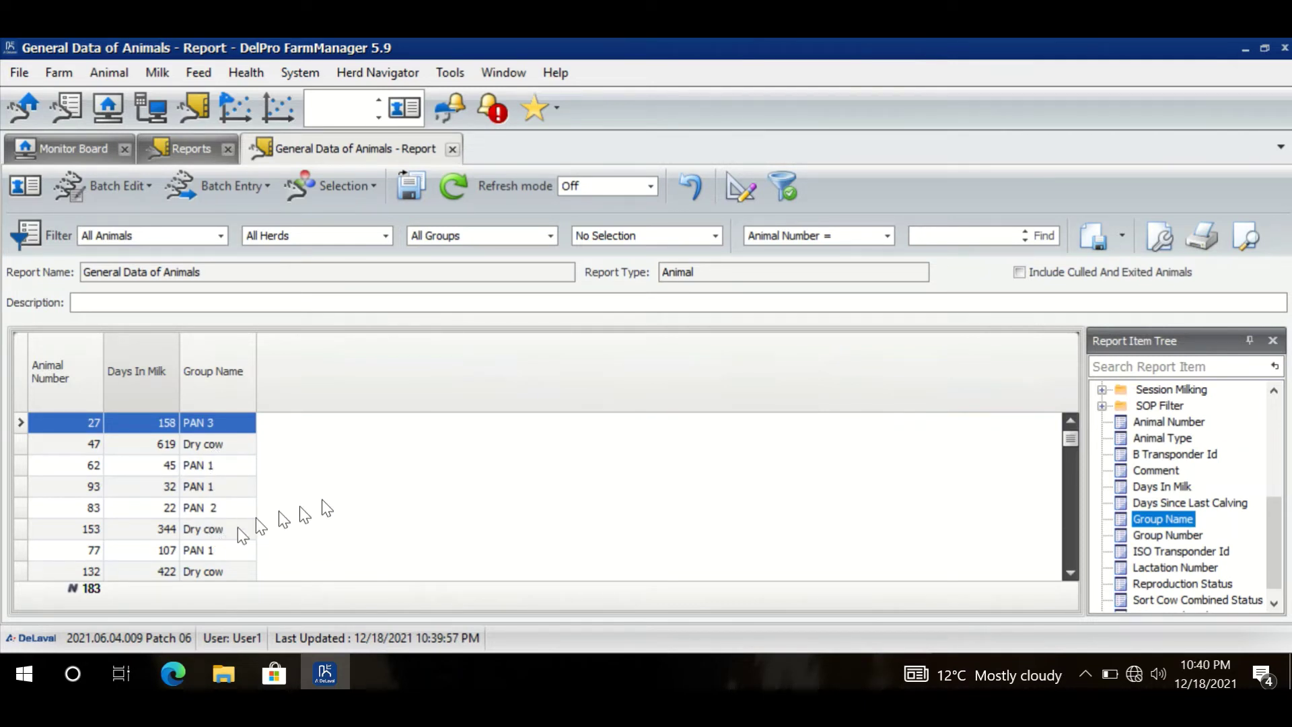
Step: Add a Lactation Number column and refresh so every animal's lactation appears
left_click(1154, 567)
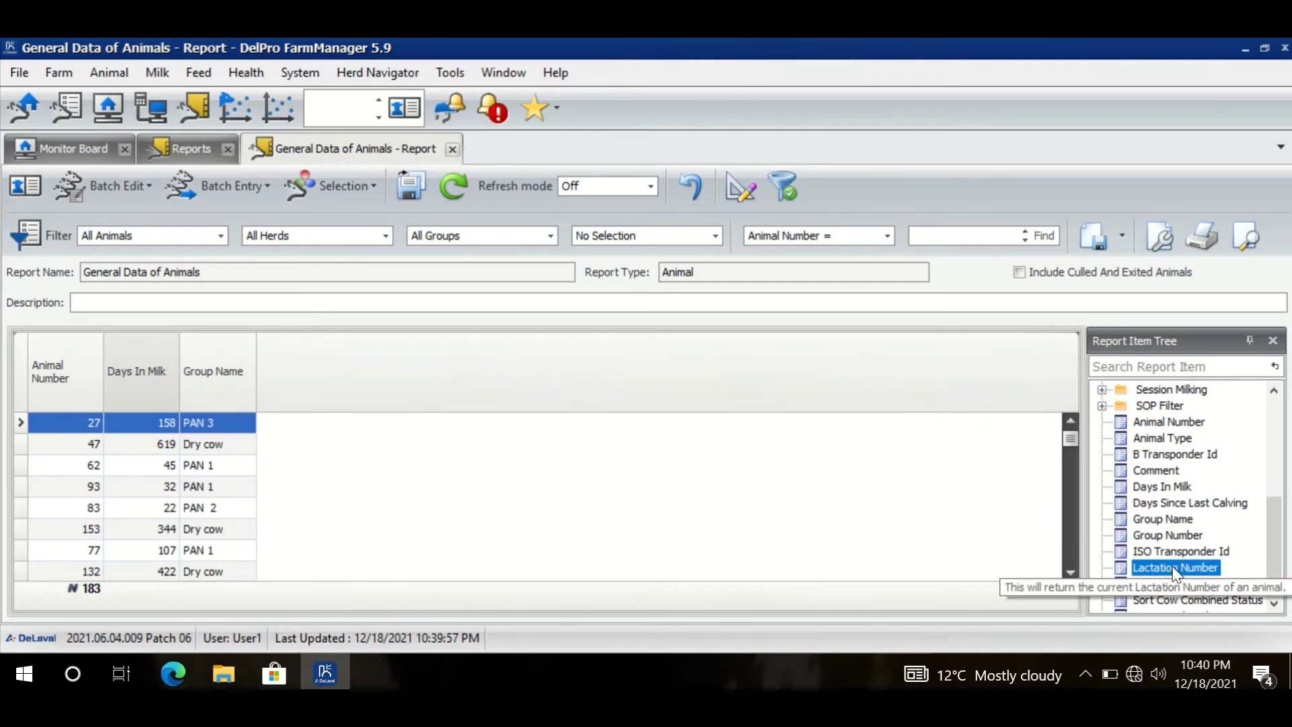
left_click_drag(1160, 568, 1000, 530)
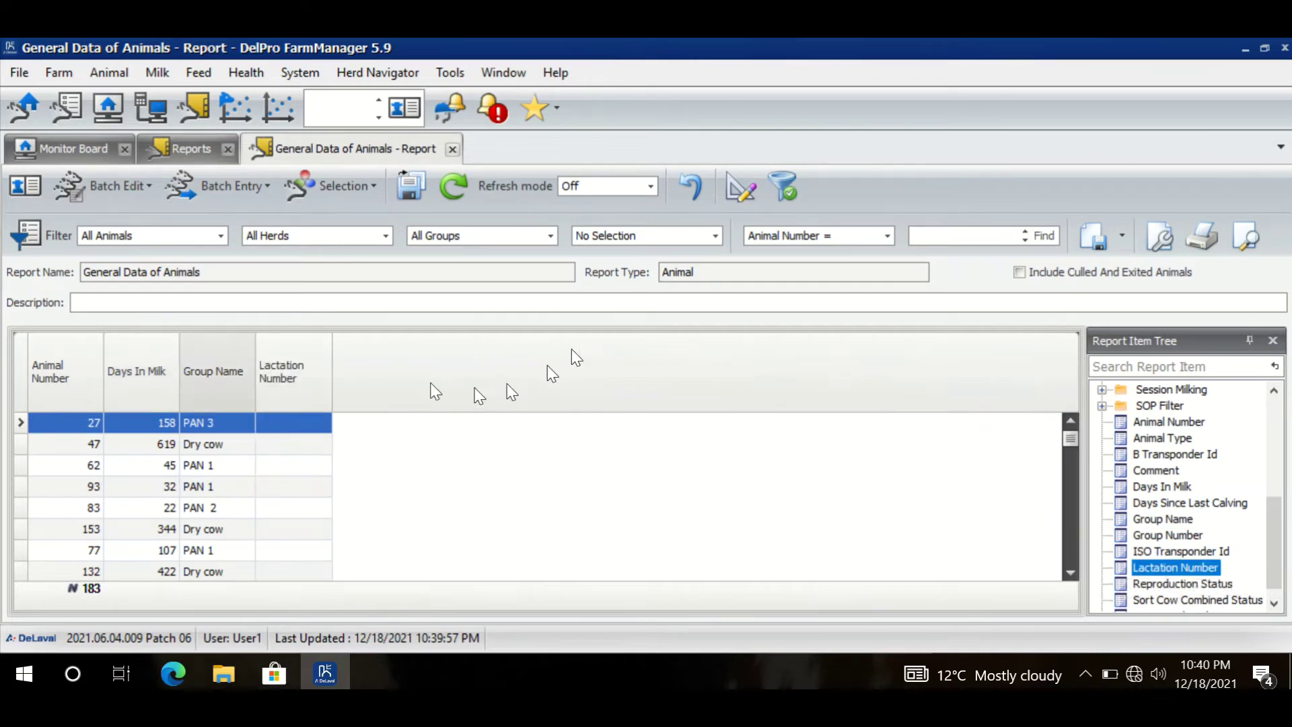
left_click(454, 185)
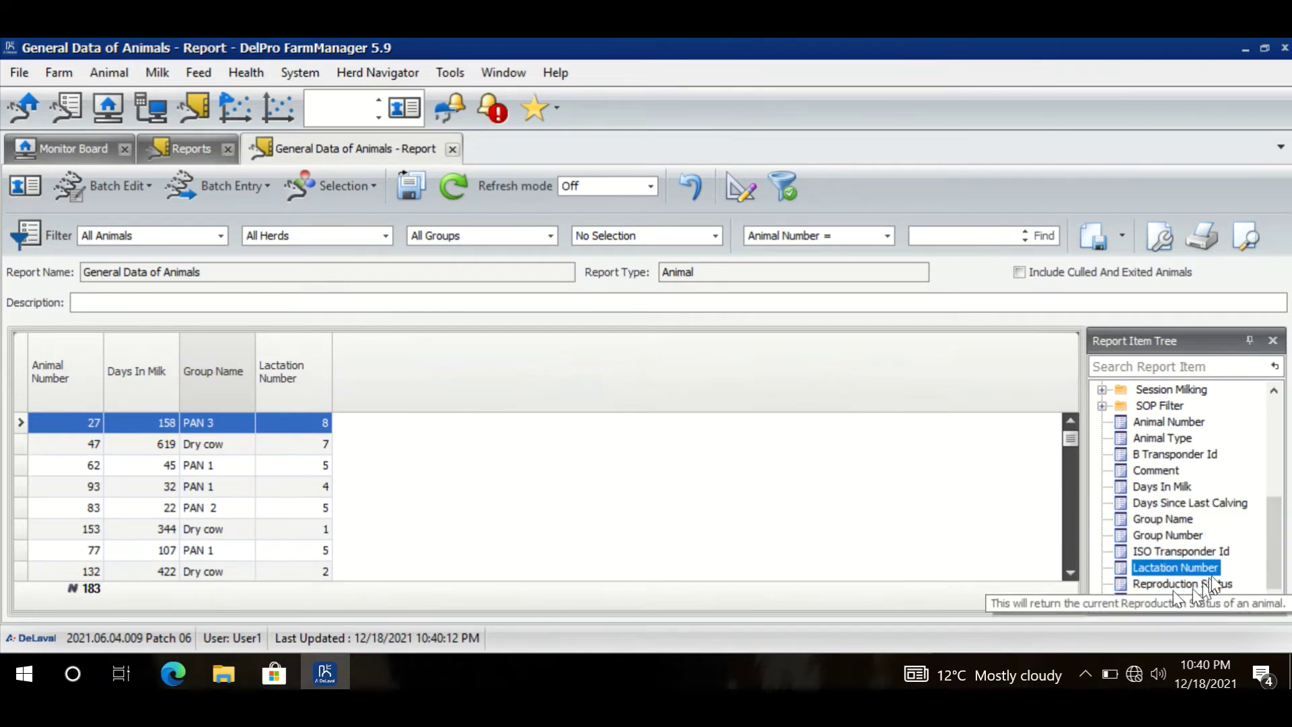
left_click_drag(1274, 557, 1269, 475)
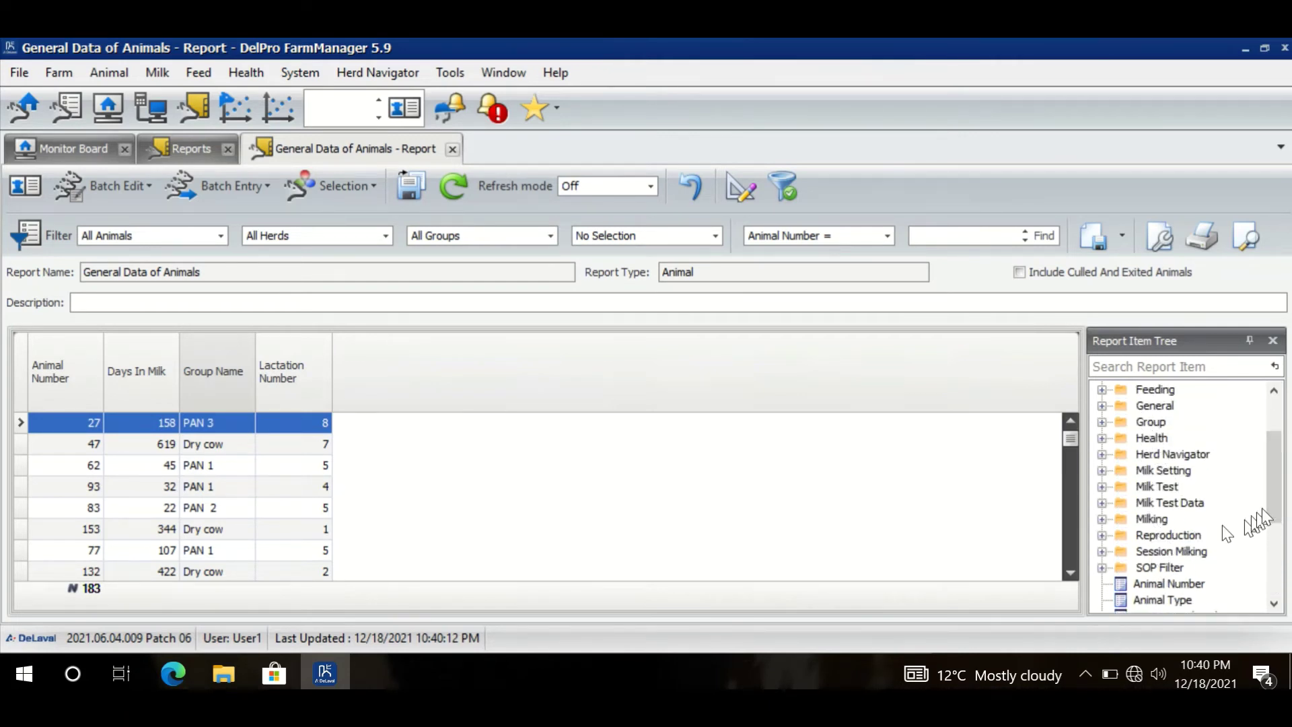
Step: Add Age In Months from the General item category as a column and refresh it
left_click_drag(1273, 493, 1276, 465)
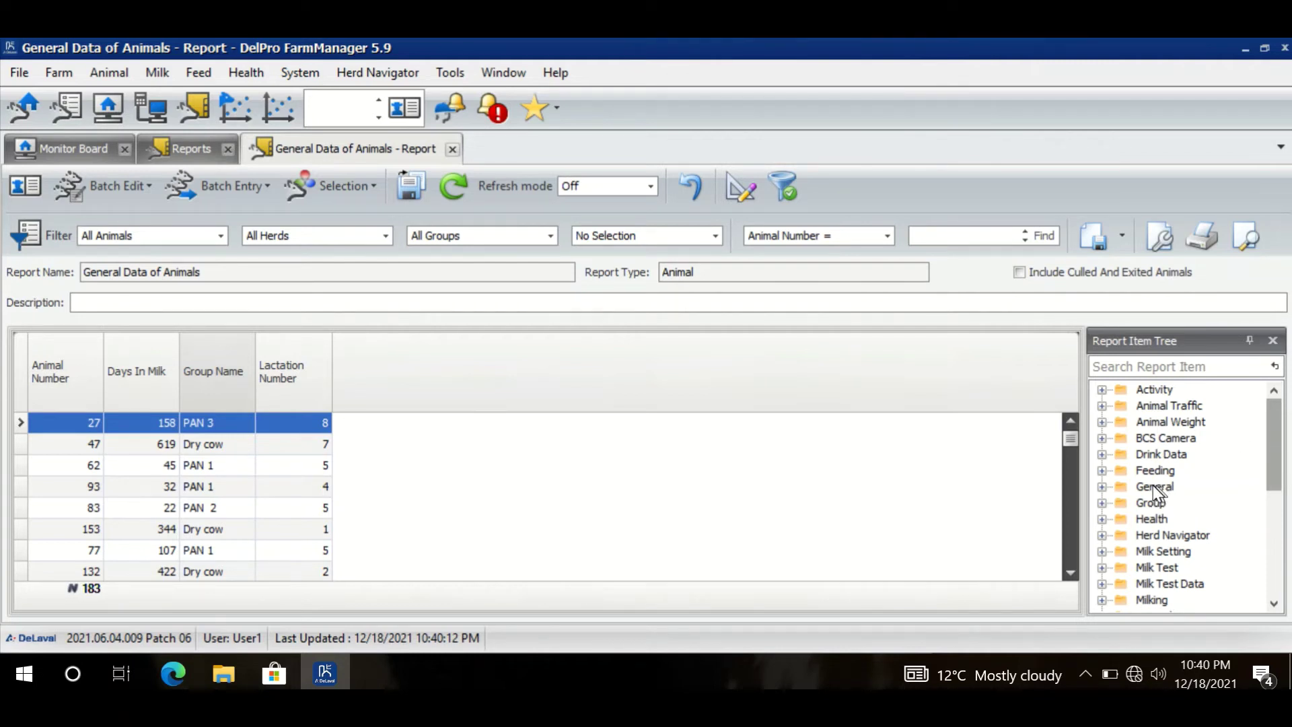
left_click(1101, 487)
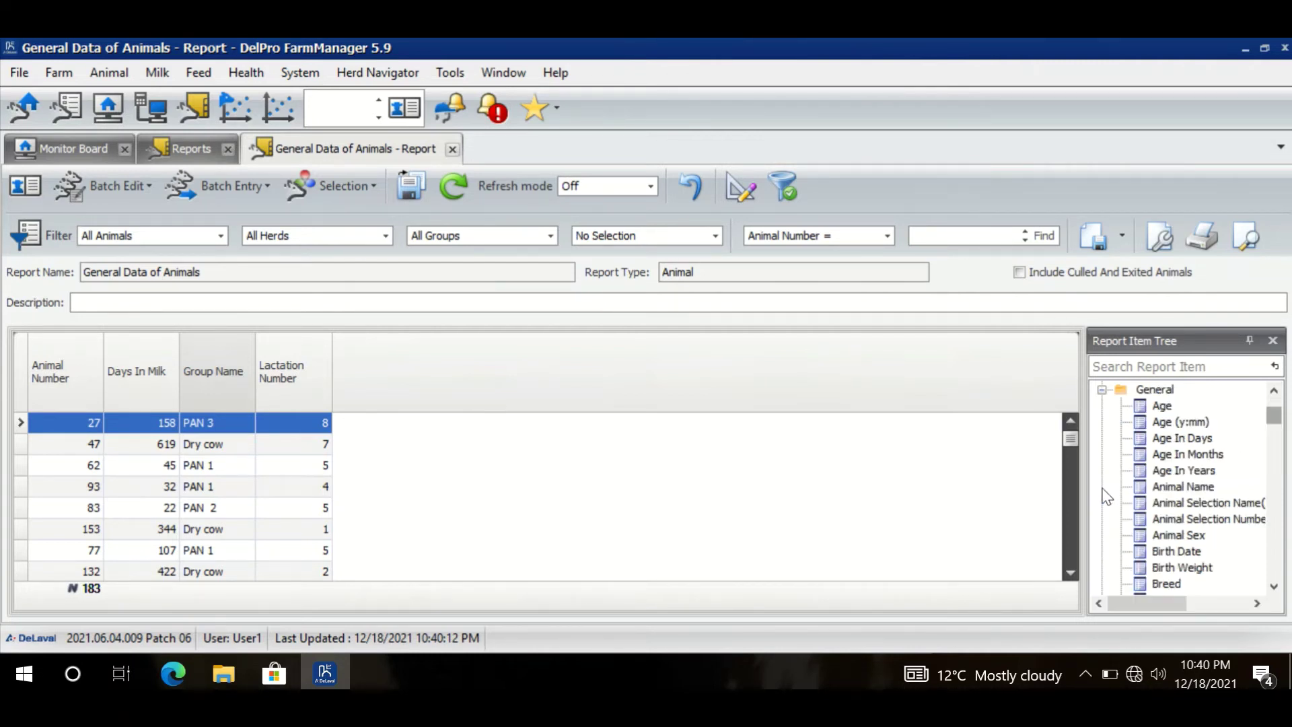
left_click(1181, 453)
mouse_move(1200, 455)
left_mouse_down()
mouse_move(1006, 462)
mouse_move(841, 417)
left_mouse_up()
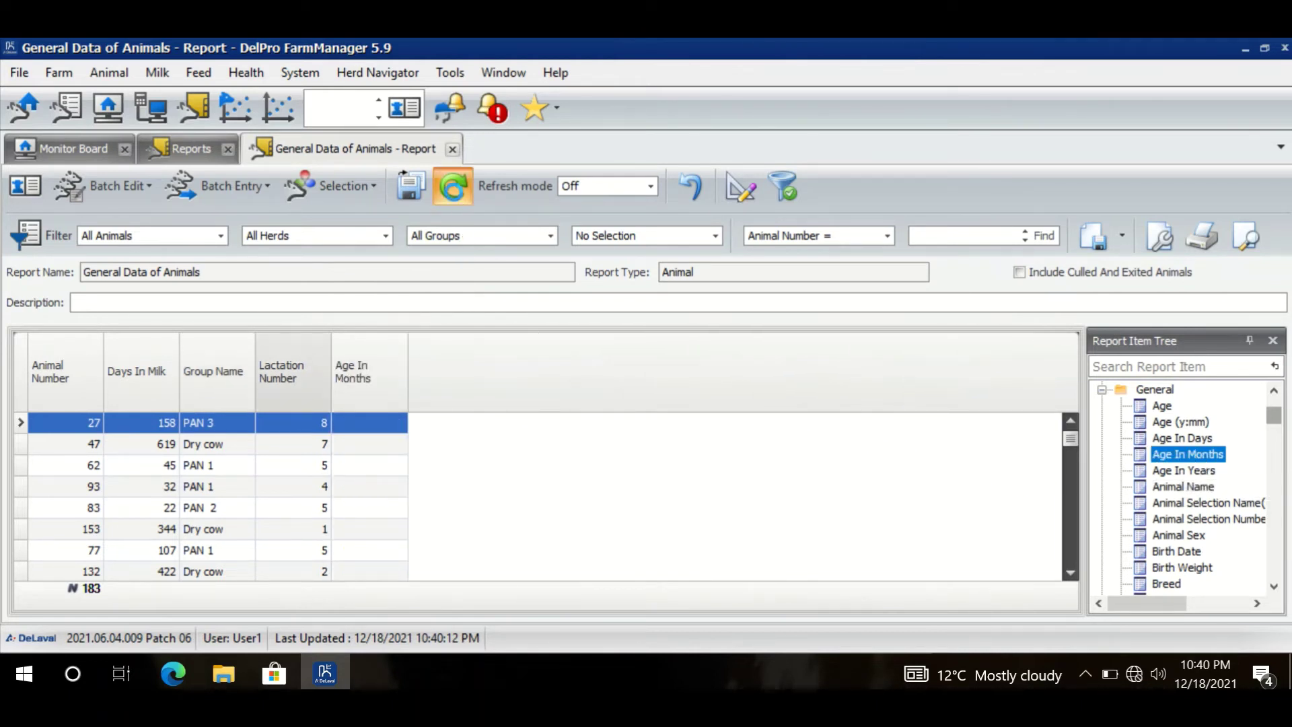
left_click(454, 193)
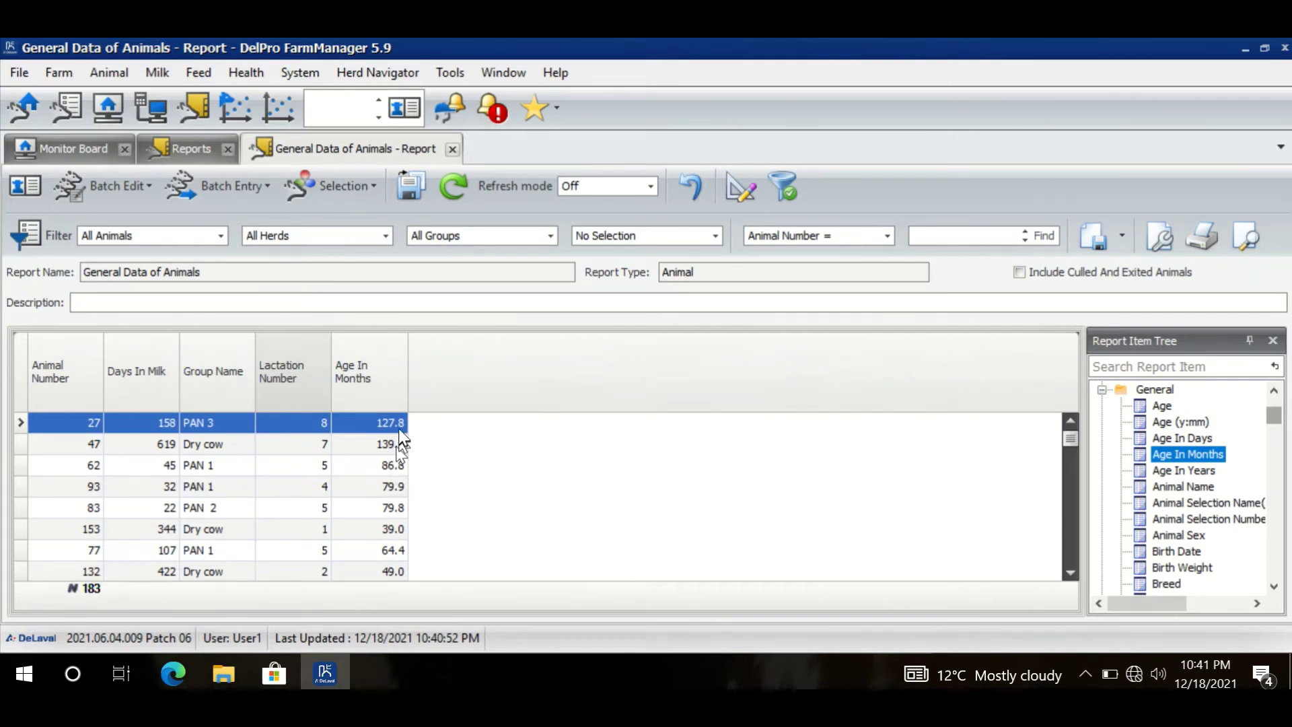
Step: Set the Age In Months footer summary to Average (30.2) and scroll through the grid
right_click(382, 596)
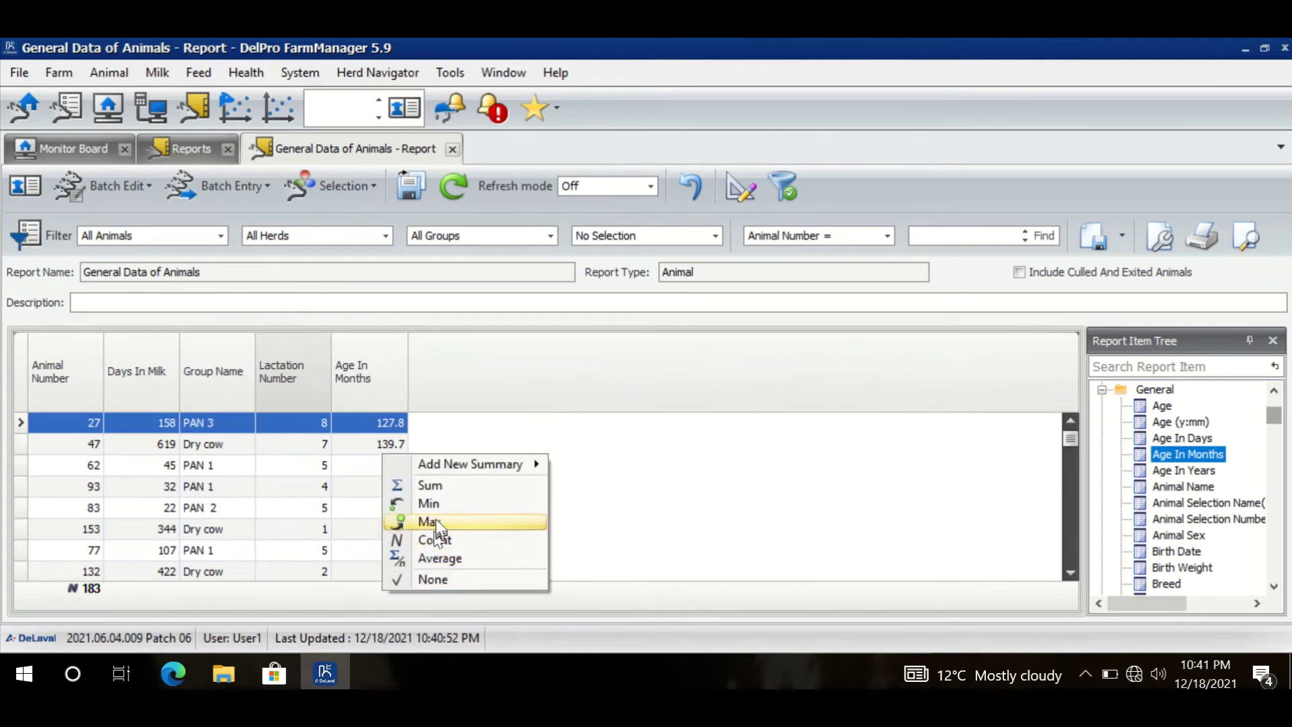
left_click(440, 559)
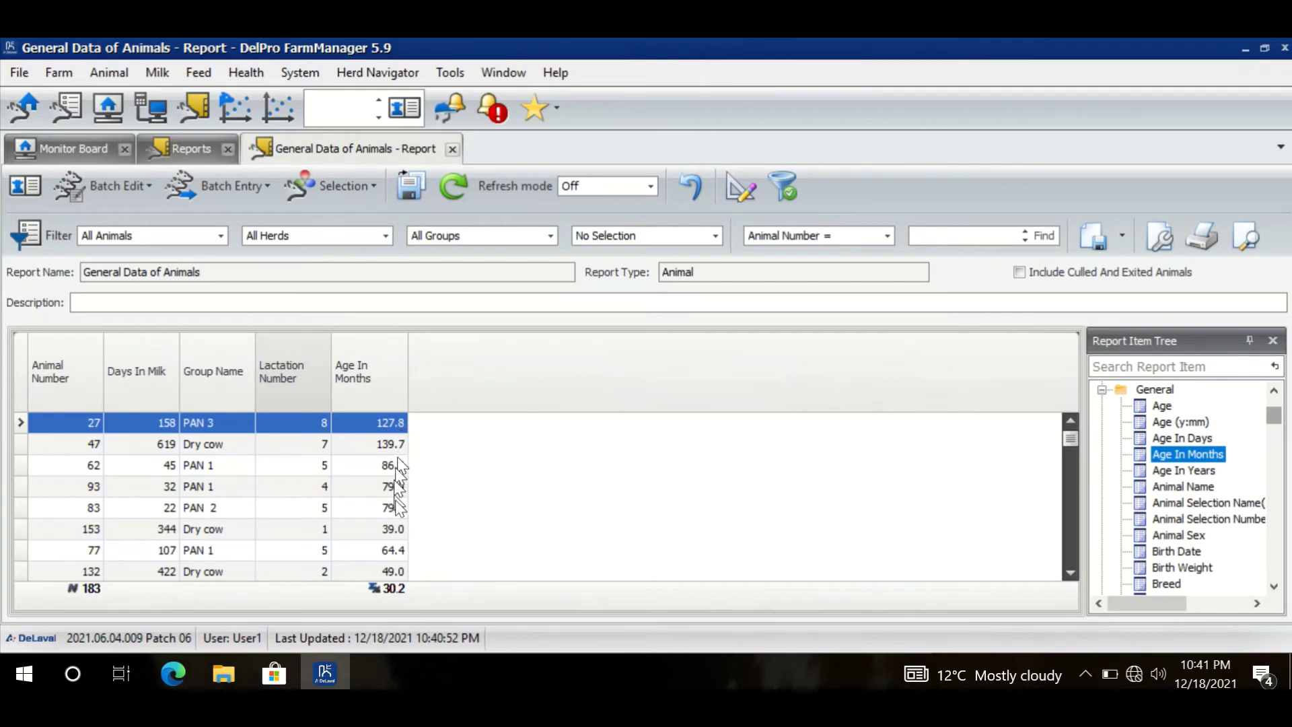
scroll(403, 471, "down", 5)
scroll(404, 532, "down", 8)
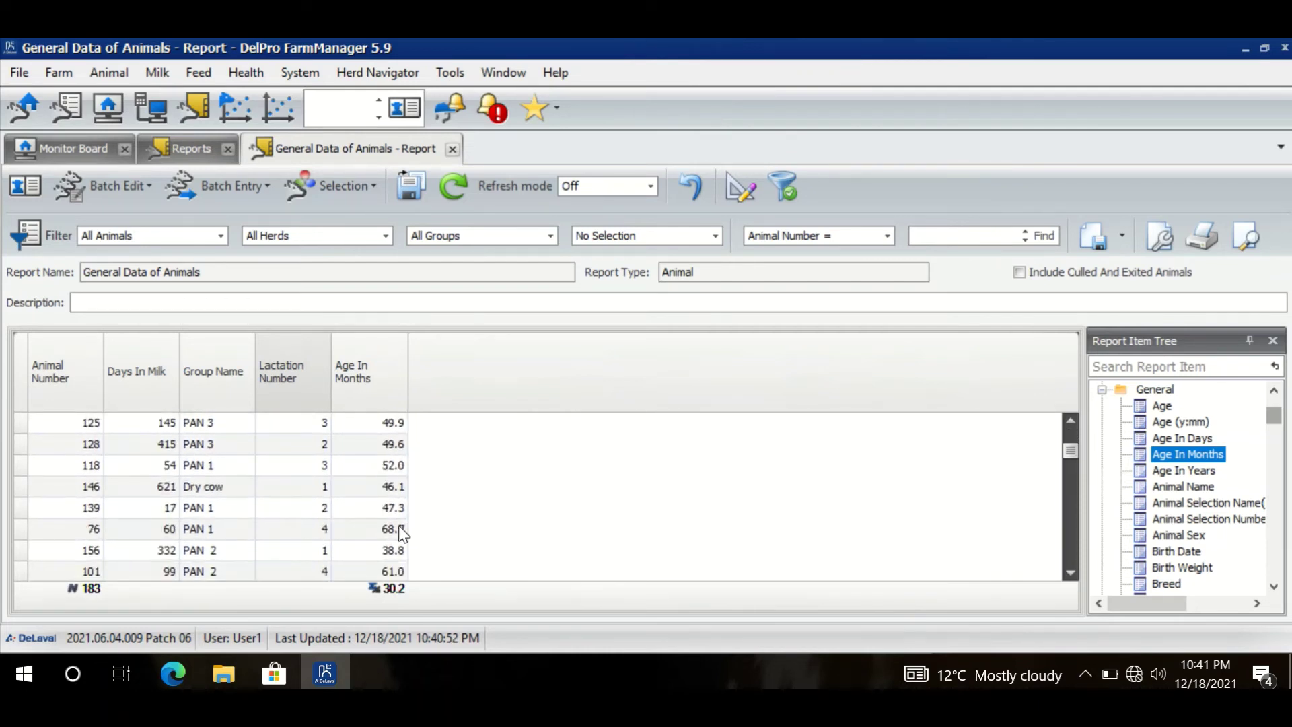
scroll(404, 548, "down", 5)
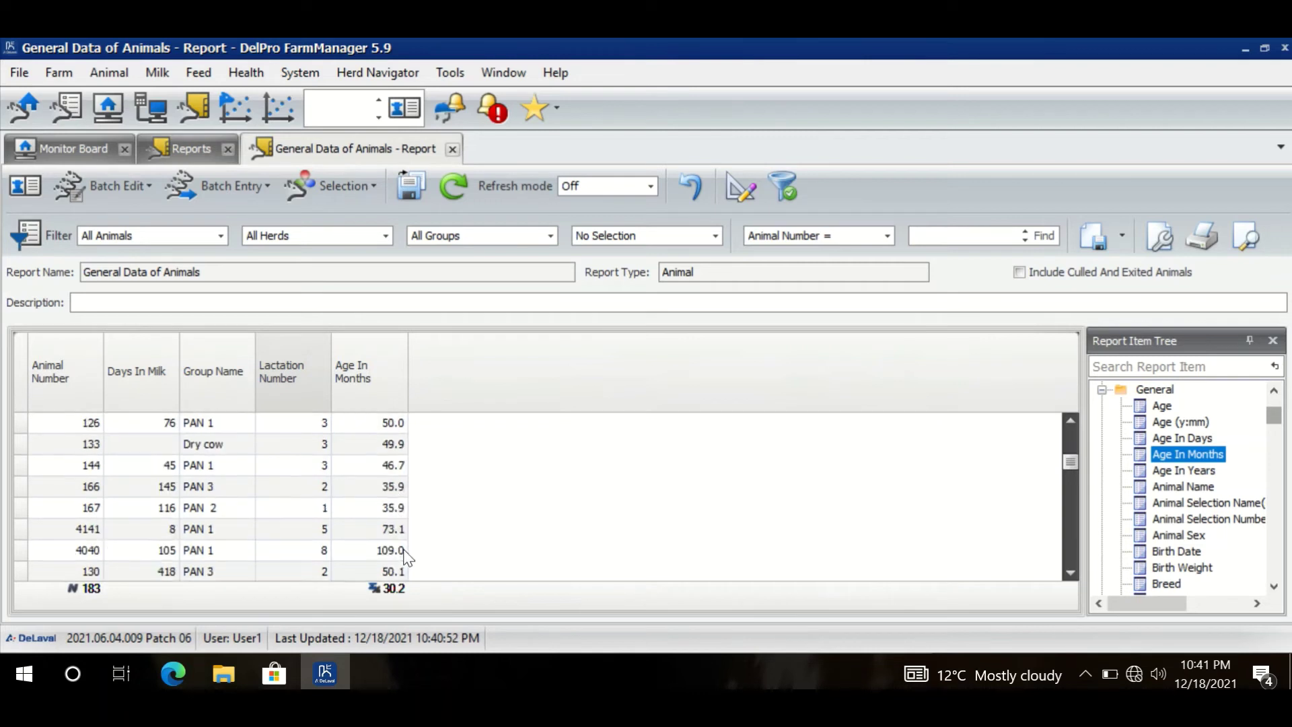
scroll(399, 538, "down", 4)
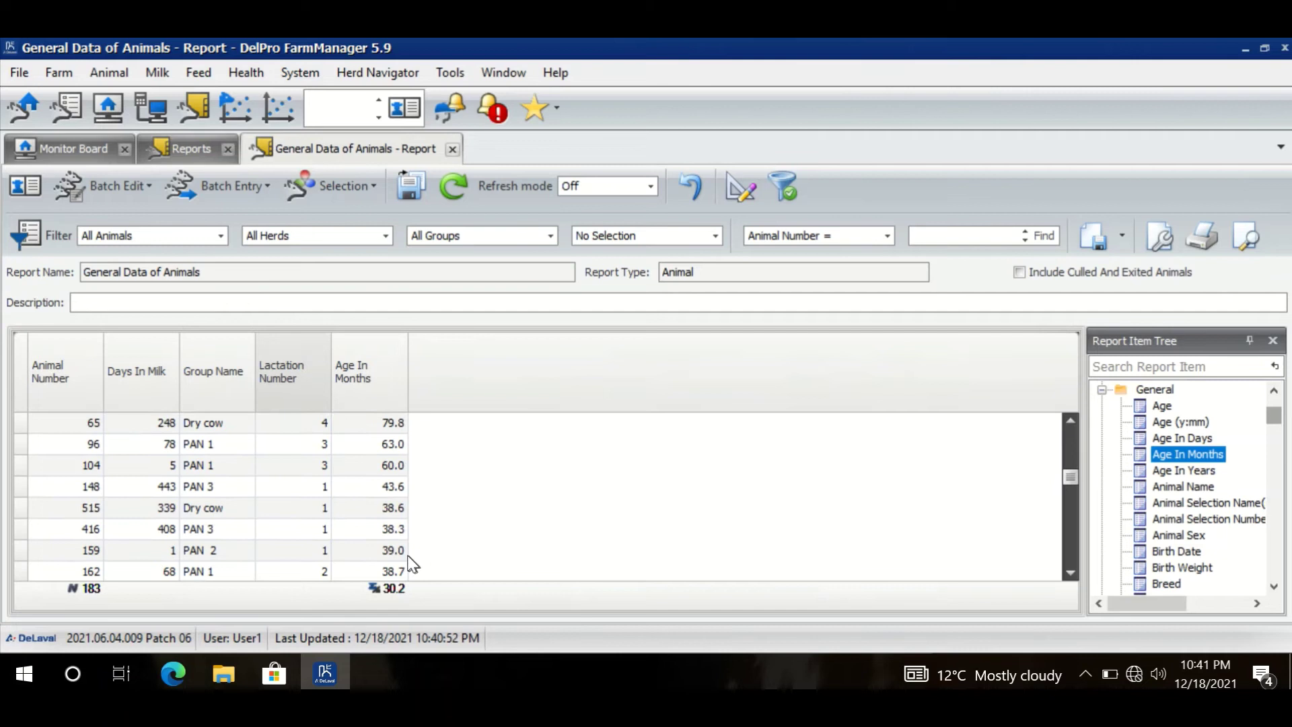
scroll(412, 558, "down", 5)
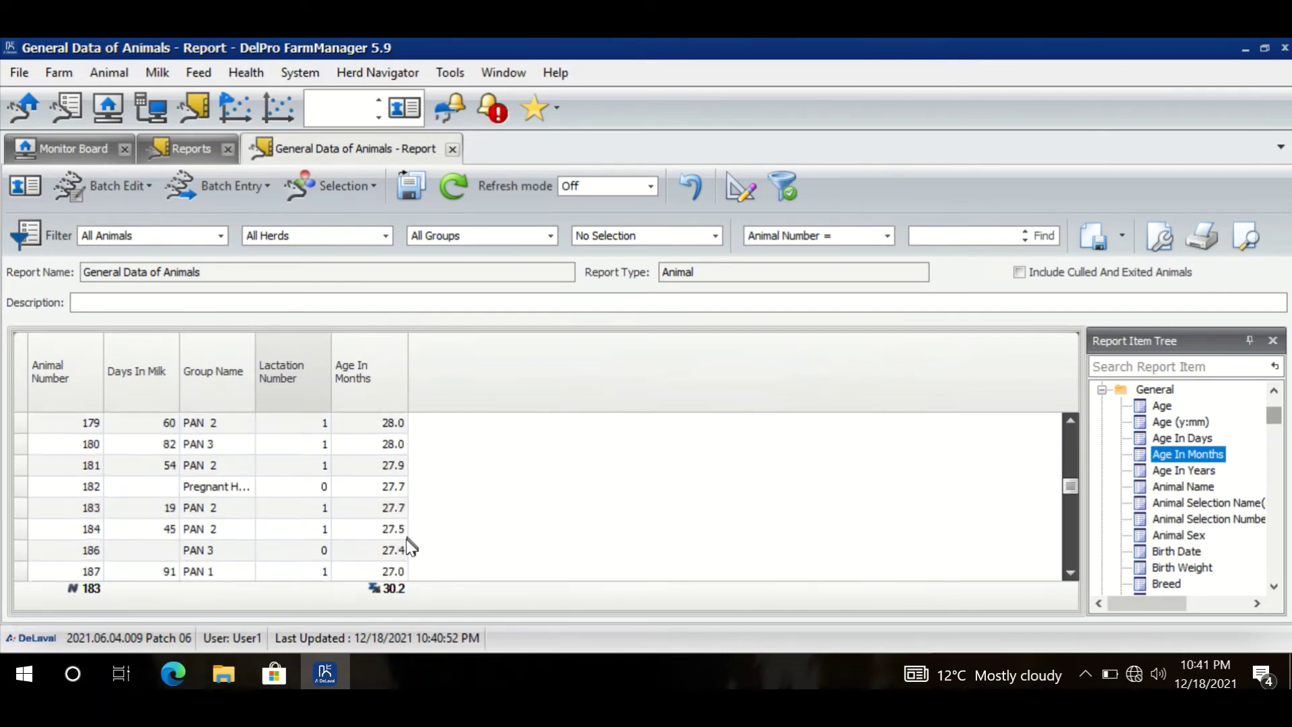
scroll(411, 547, "down", 5)
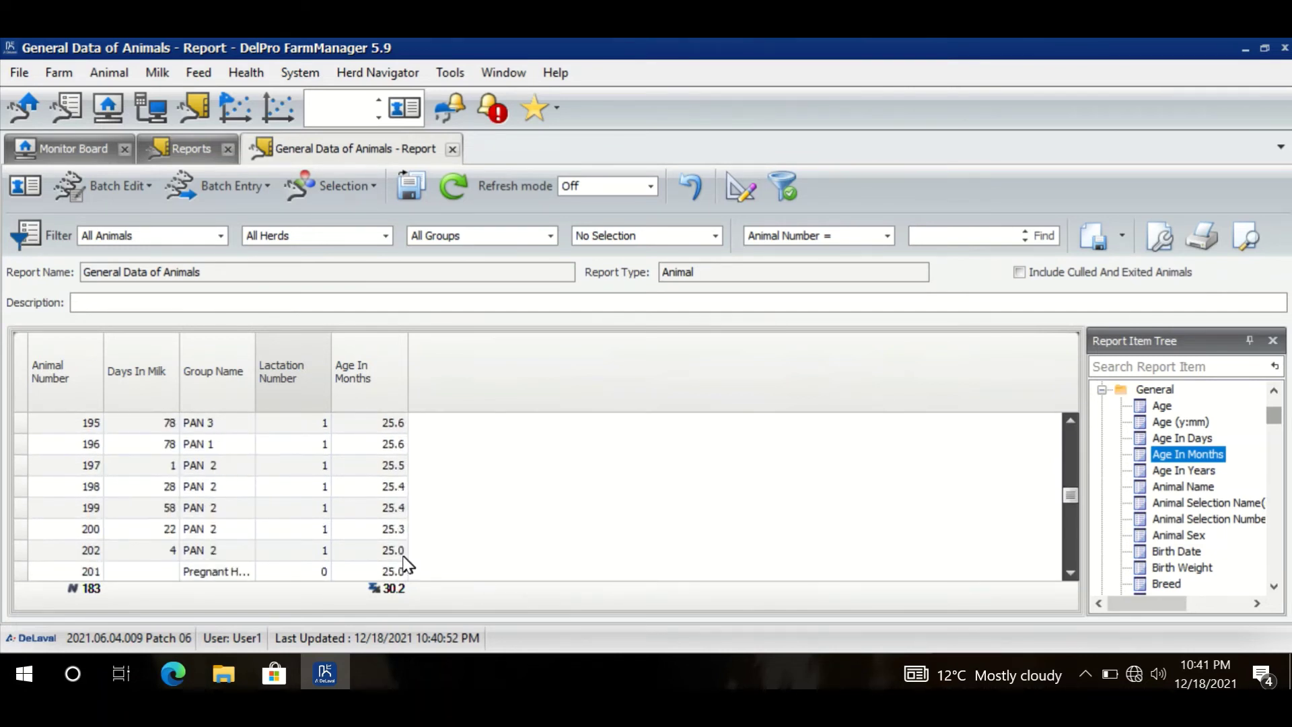
scroll(407, 564, "down", 3)
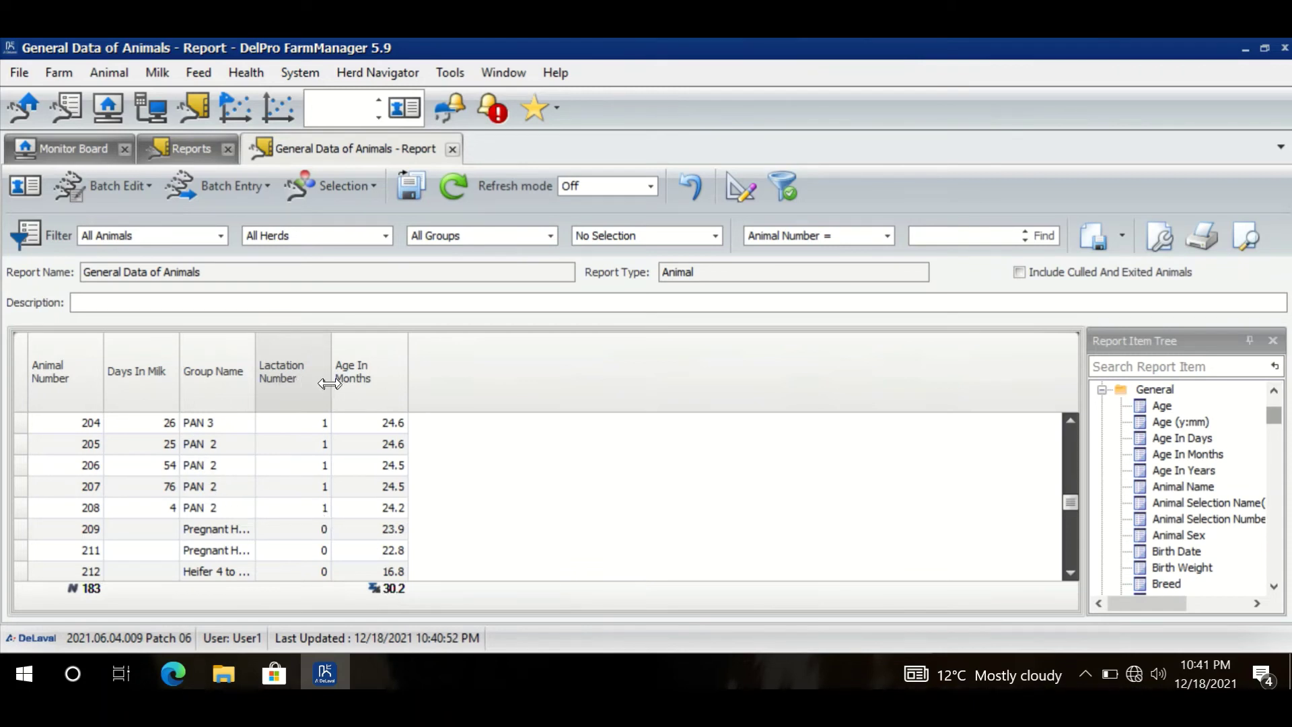
Step: Save and close the report, then reopen General Data of Animals from the personal folder under My Reports
left_click(409, 188)
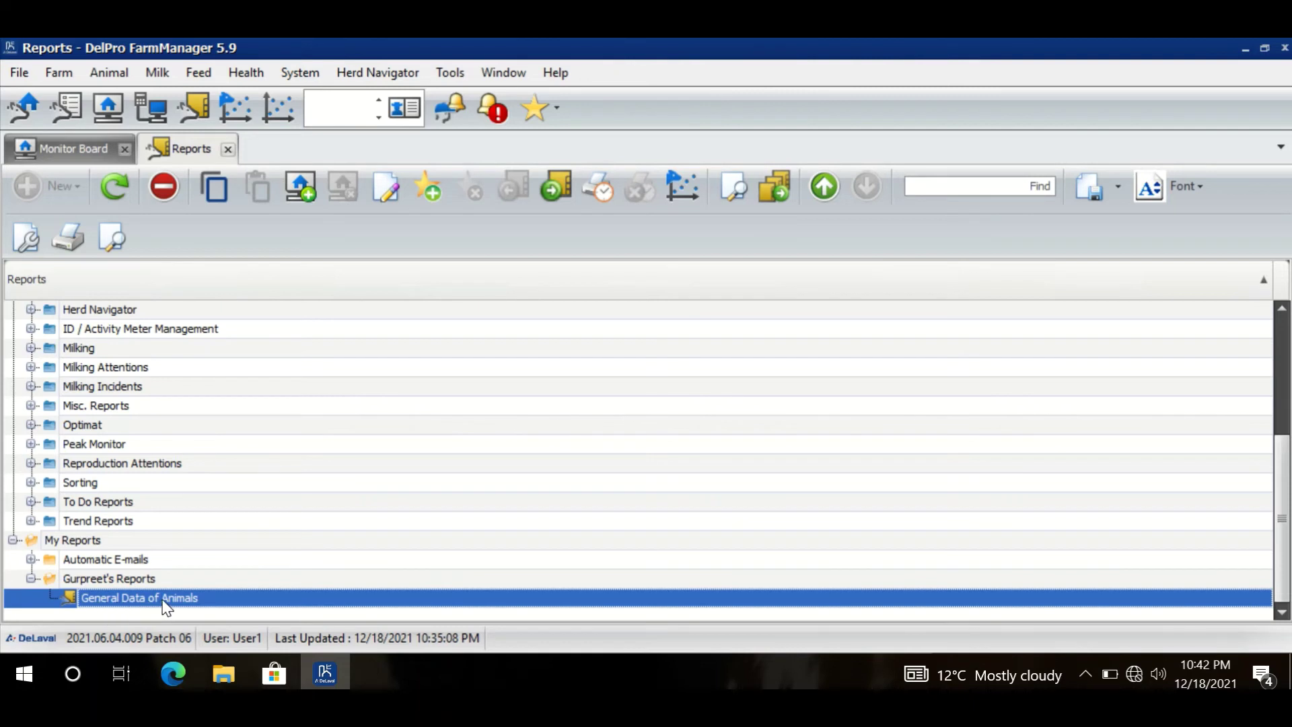
left_click(229, 150)
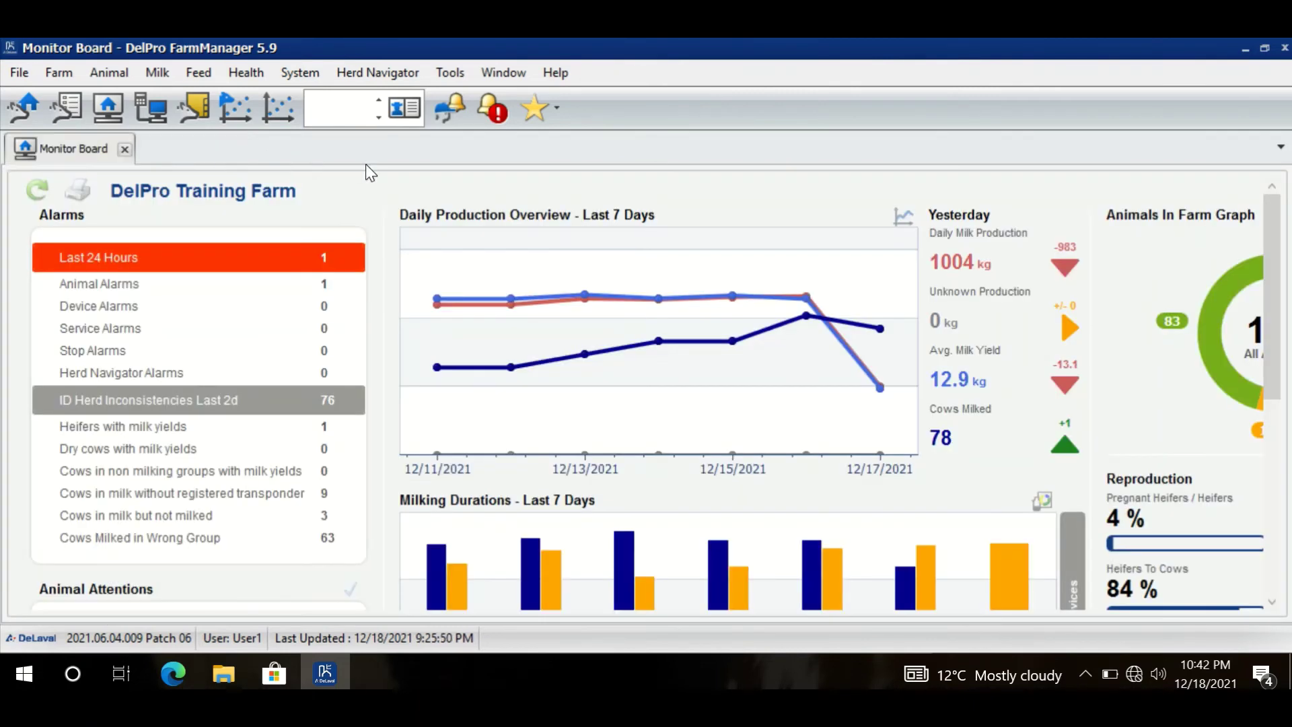
left_click(194, 109)
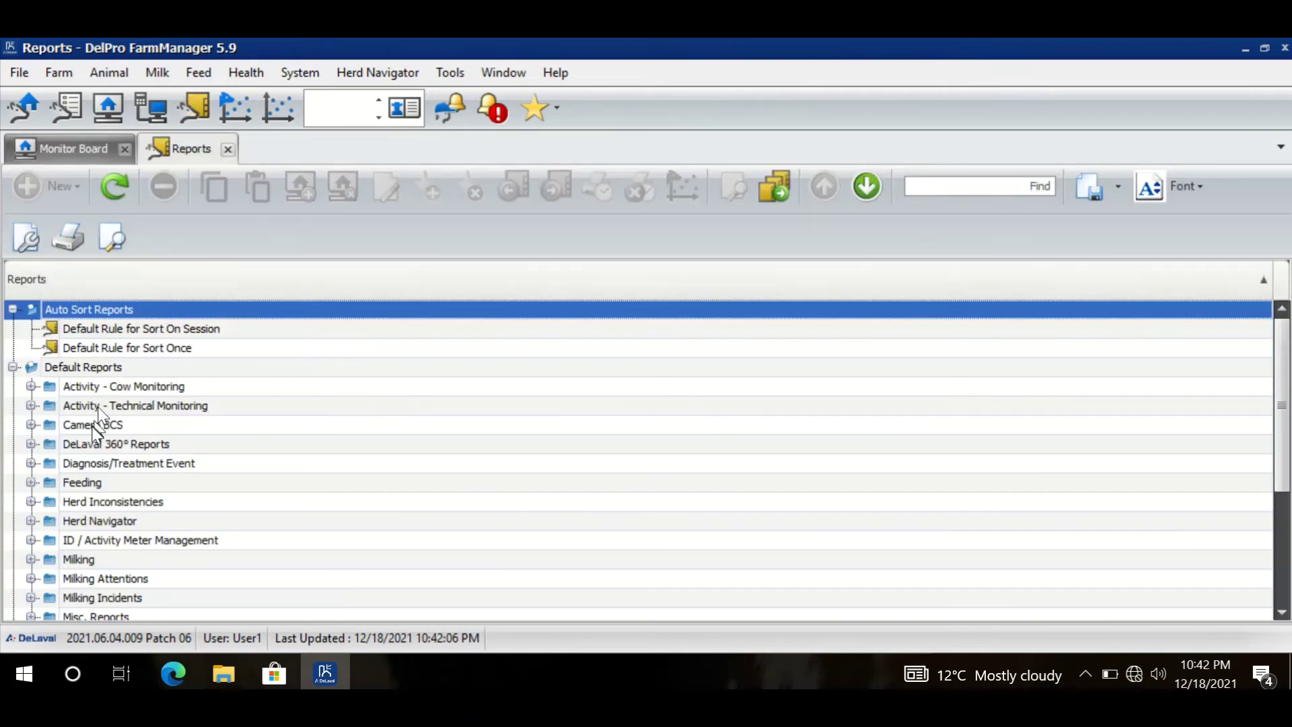
scroll(101, 458, "down", 4)
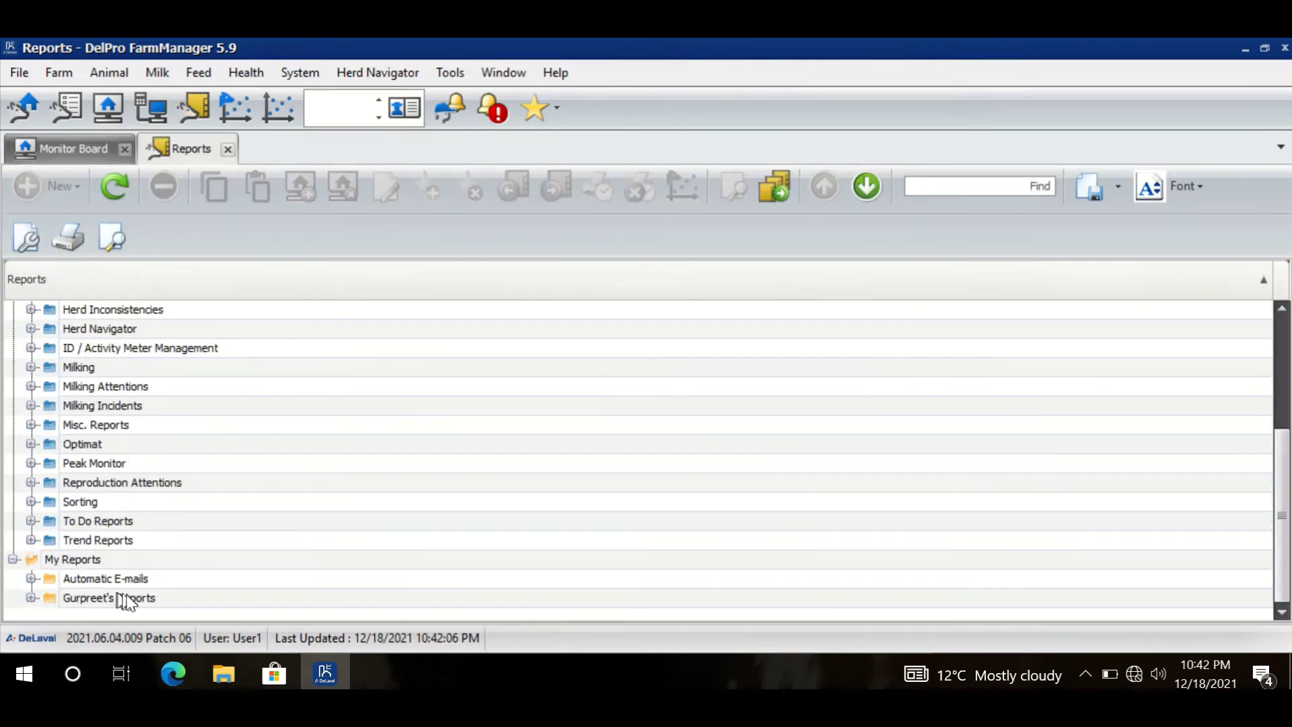
left_click(30, 597)
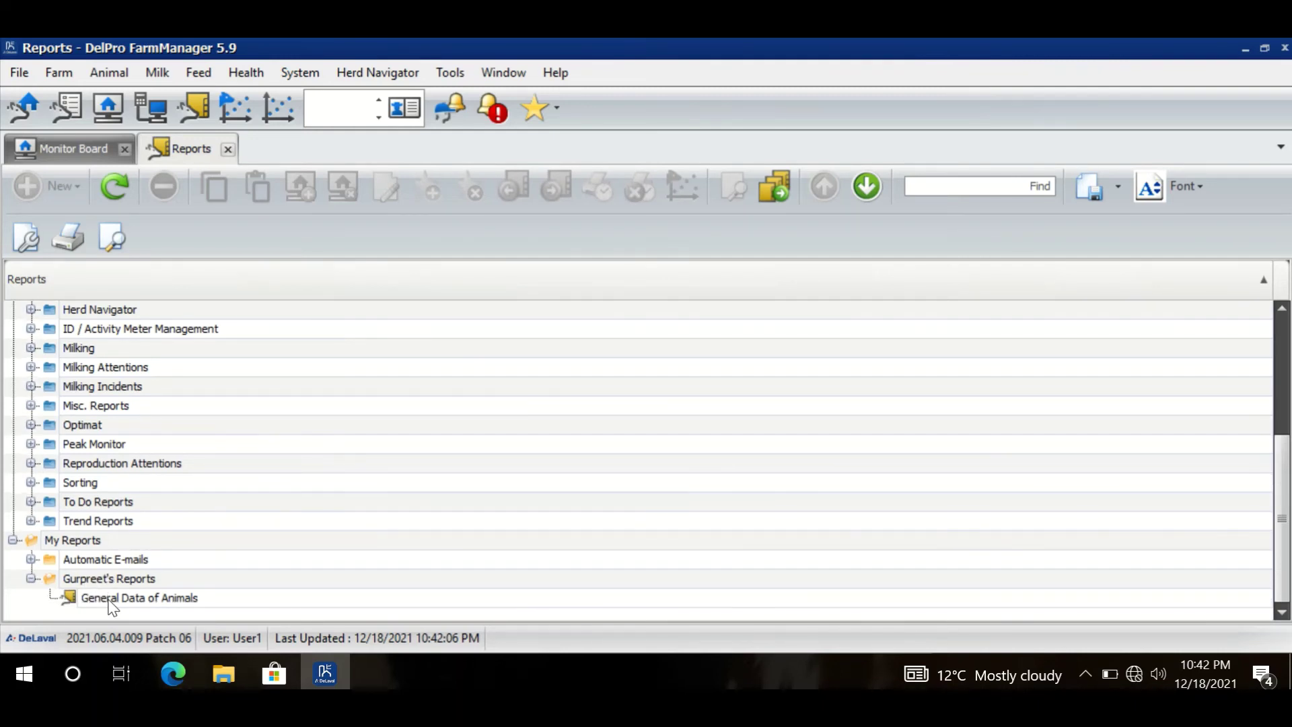
left_click(111, 601)
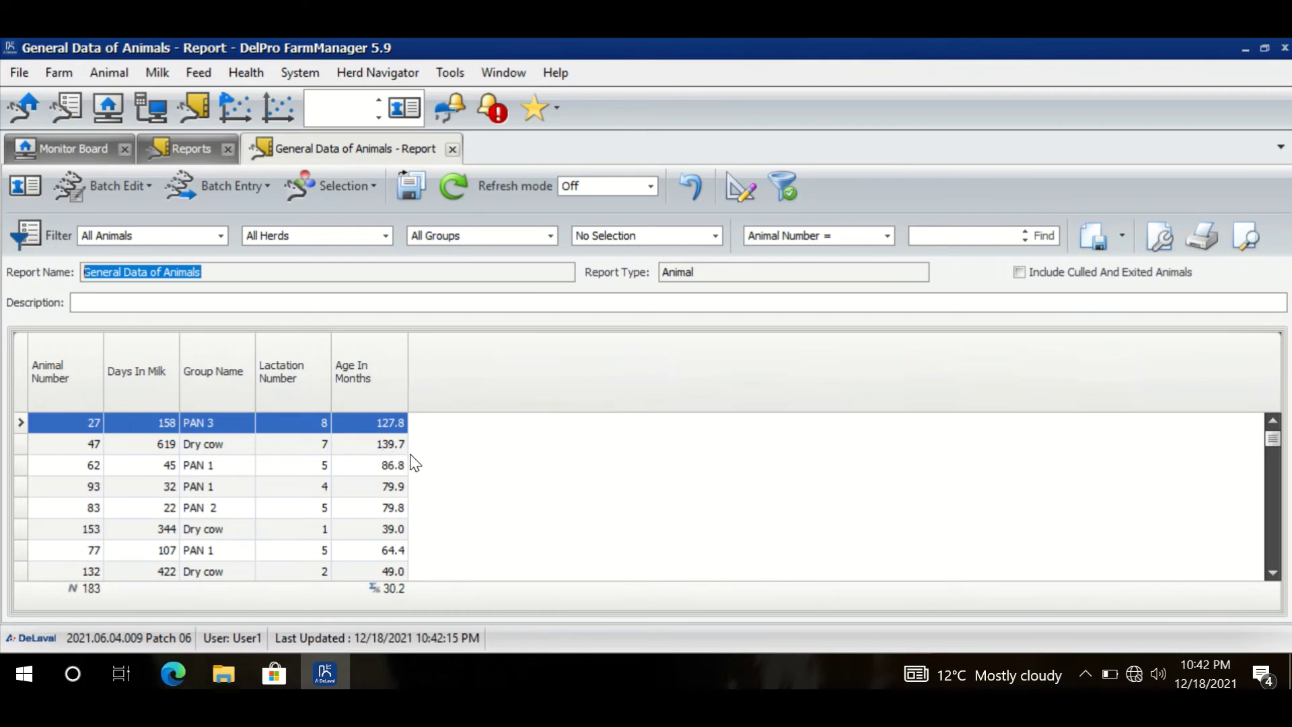
Step: Export the report to Excel as 'DelPro Report General Data' in Documents
left_click(1123, 239)
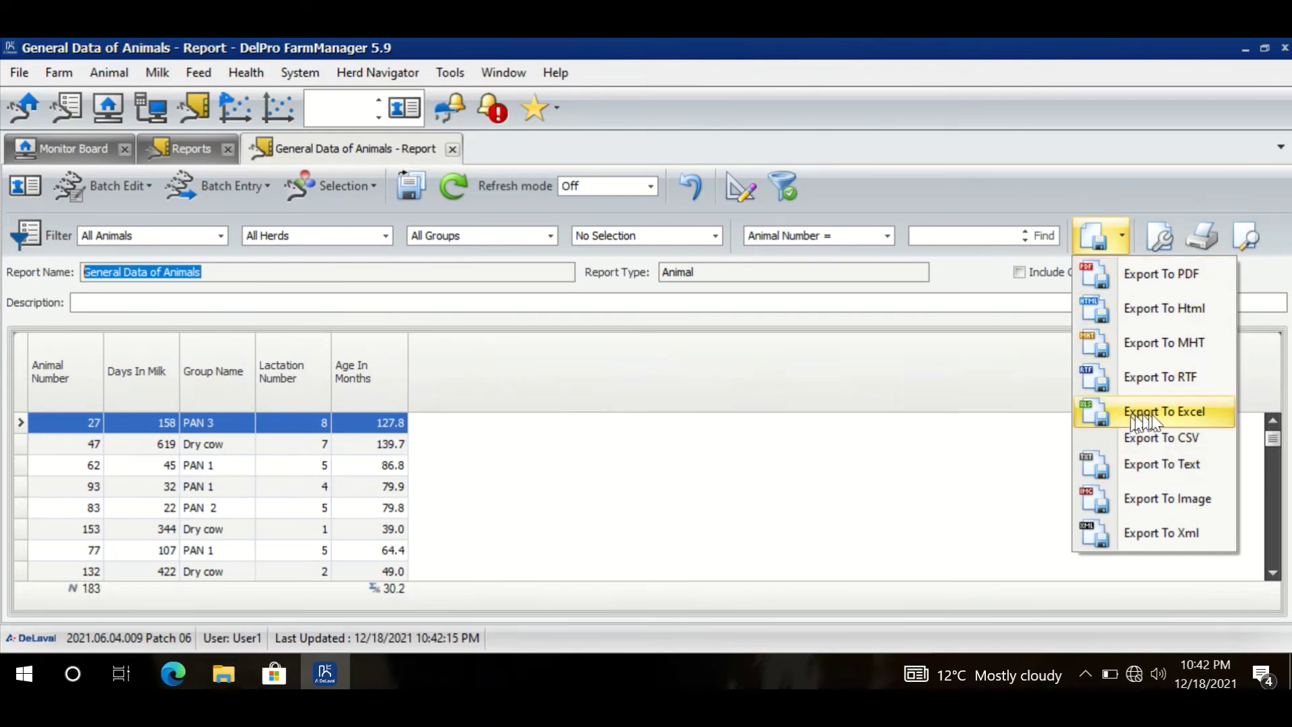
left_click(1174, 412)
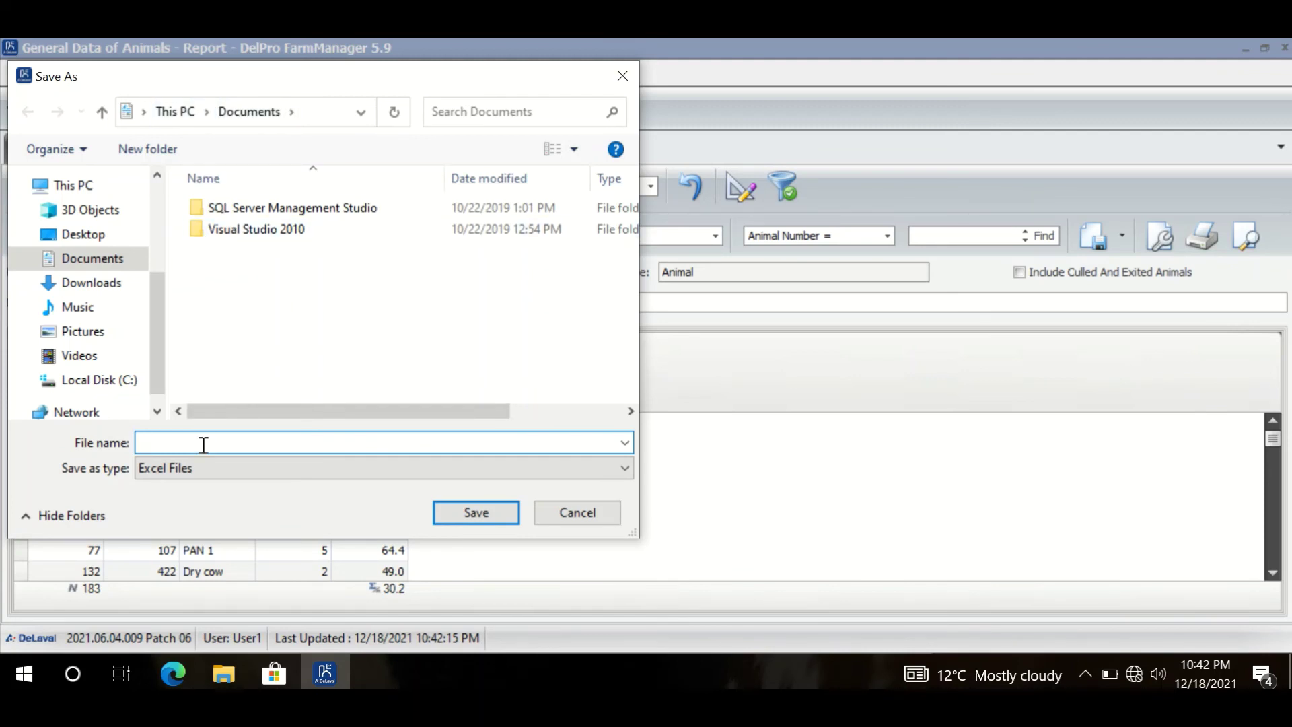
type("DelPro Report General Data")
left_click(478, 518)
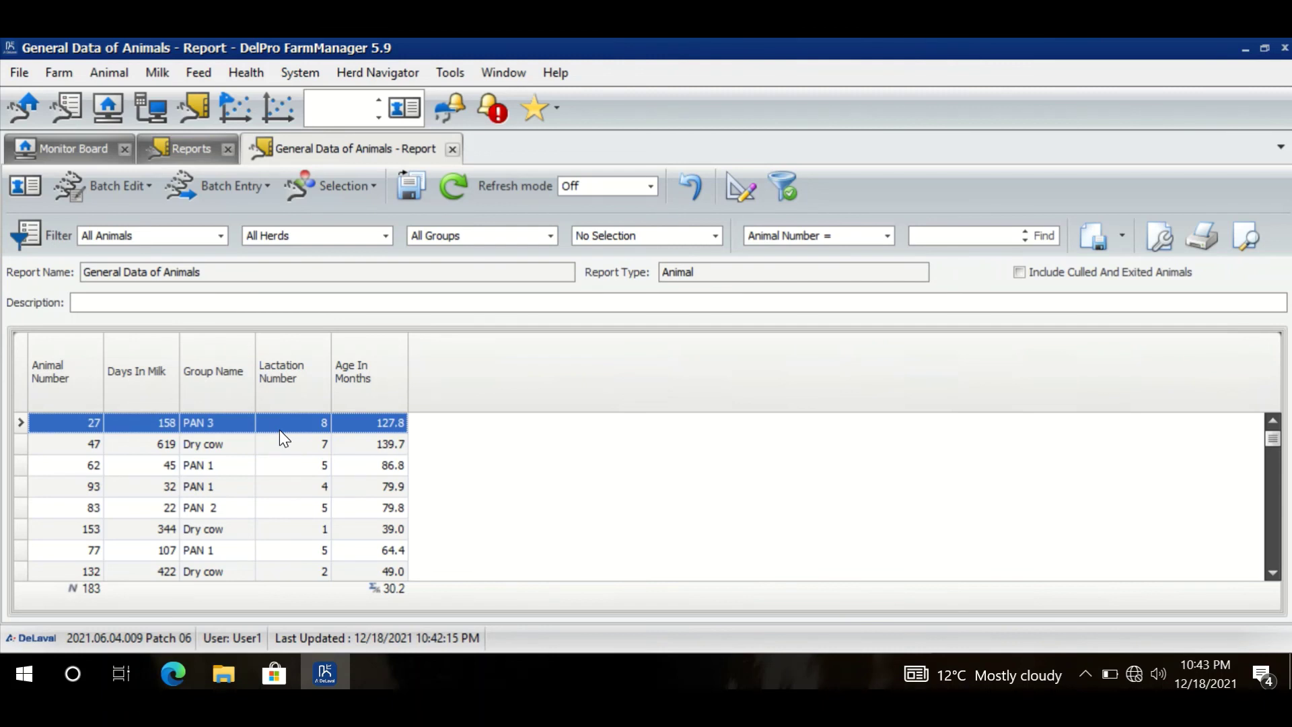
left_click(1123, 236)
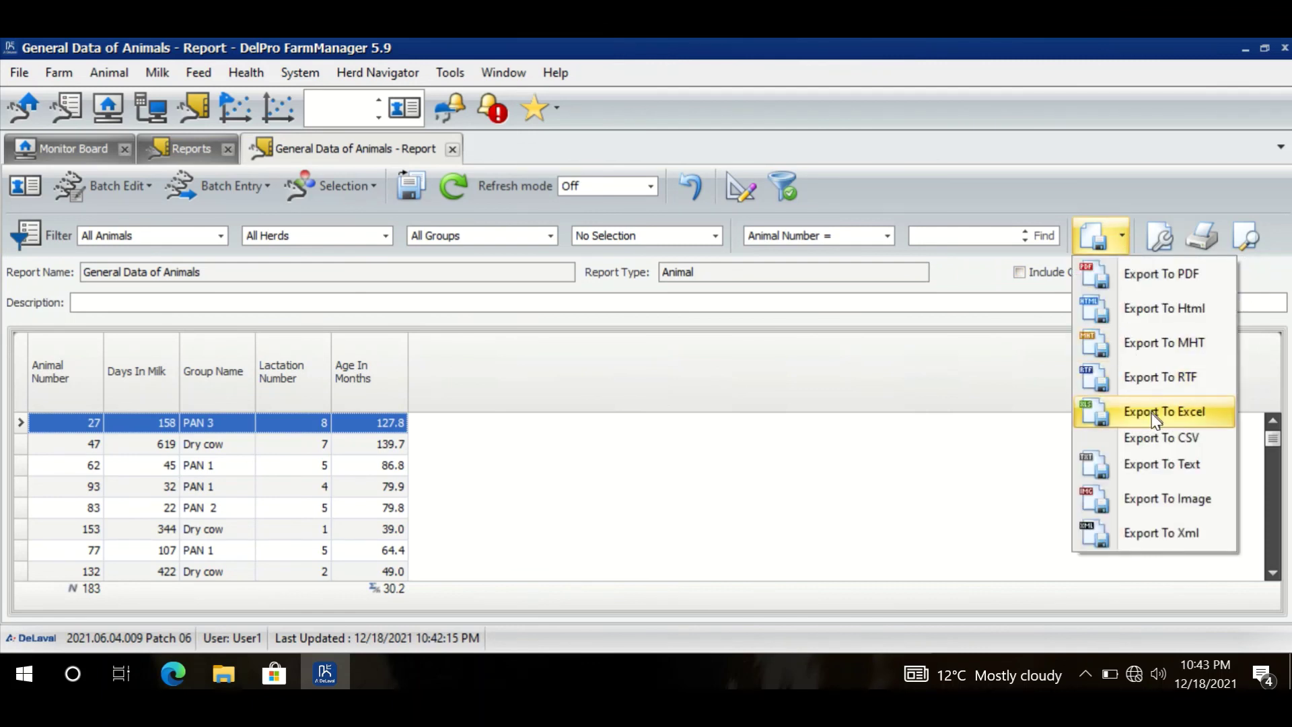
left_click(913, 393)
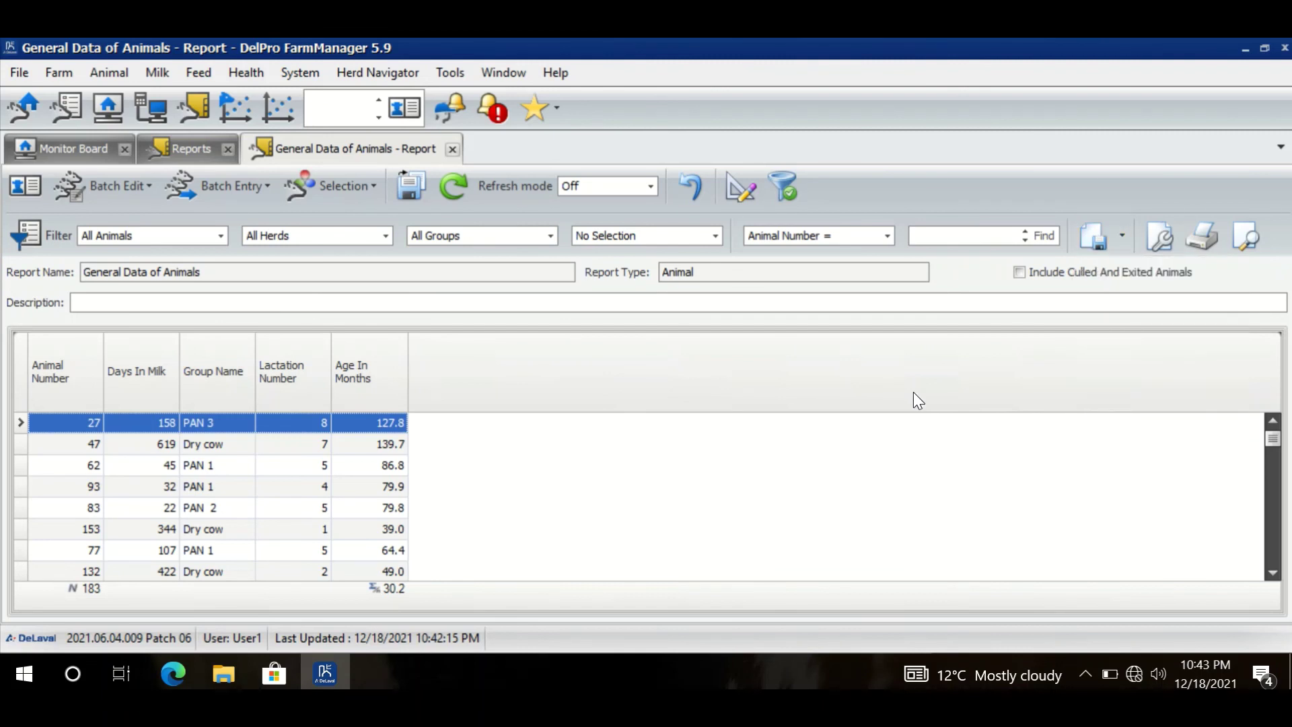